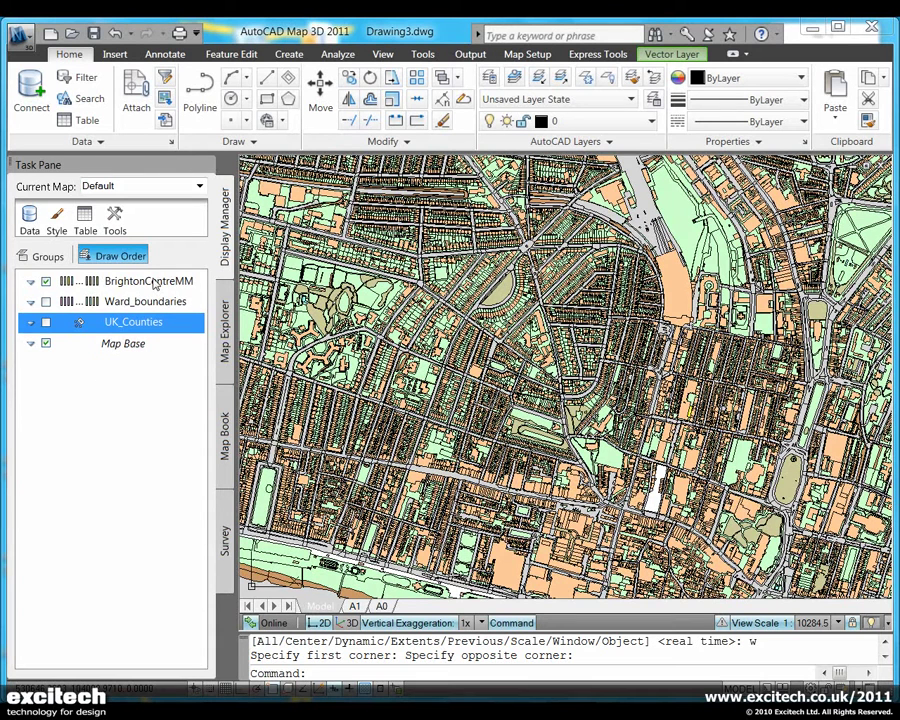
Check the source coordinate system of the BrightonCentreMM data connection.
{"action": "left_click", "coordinate": [29, 218]}
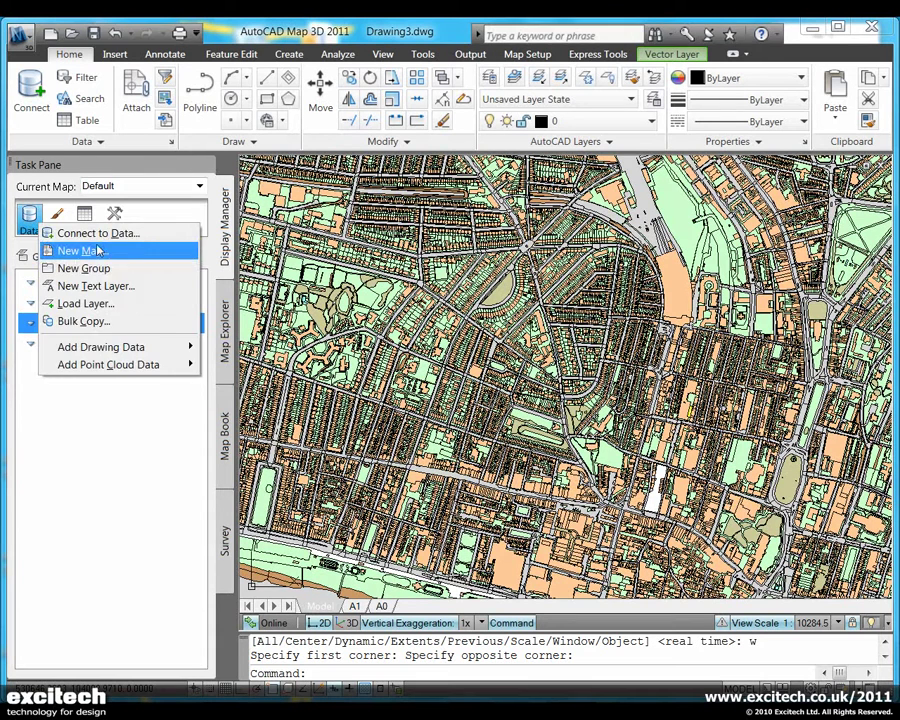
{"action": "left_click", "coordinate": [95, 233]}
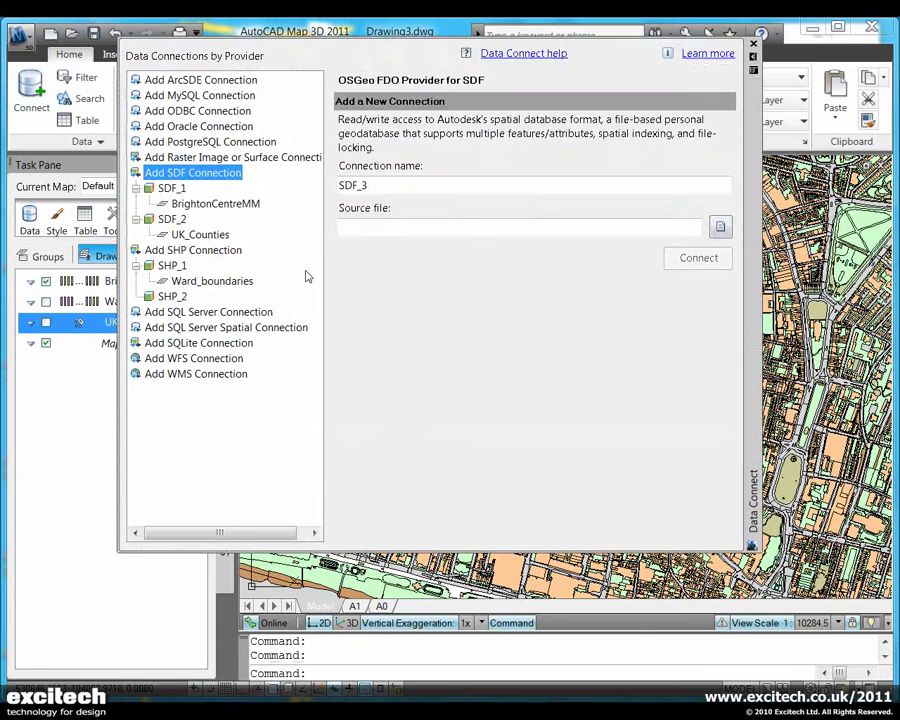
{"action": "left_click", "coordinate": [214, 203]}
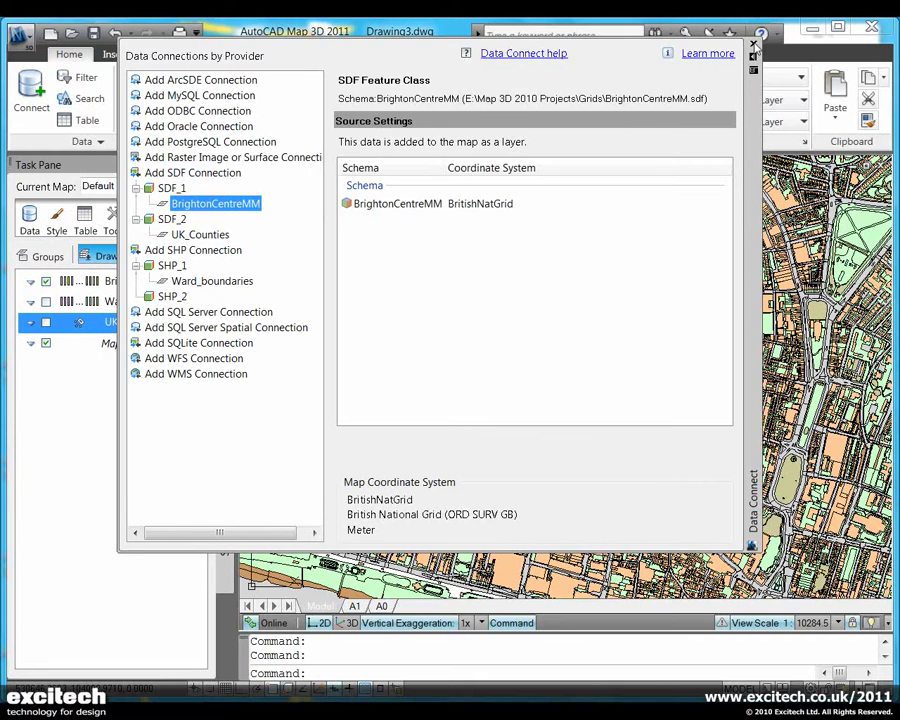
{"action": "left_click", "coordinate": [754, 44]}
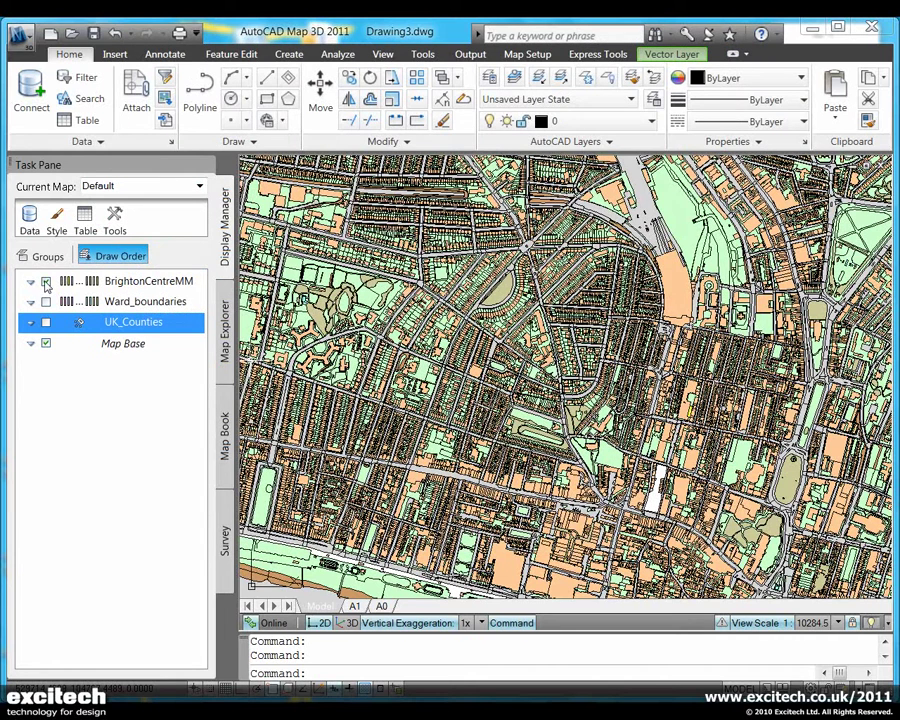
Hide the BrightonCentreMM layer, show Ward_boundaries, and zoom out to frame the ward map.
{"action": "left_click", "coordinate": [46, 284]}
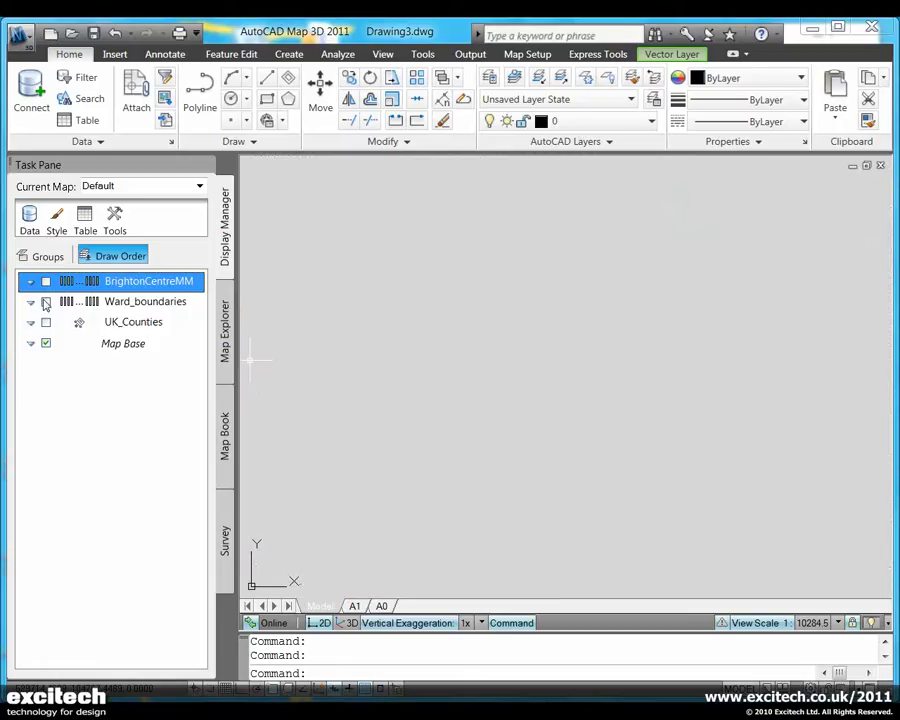
{"action": "left_click", "coordinate": [46, 304]}
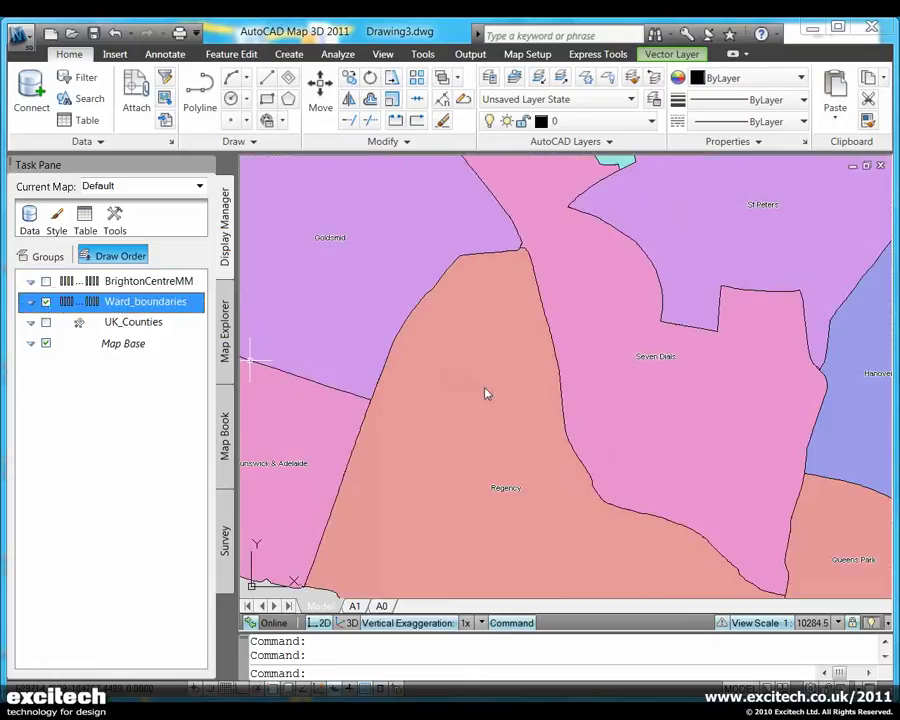
{"action": "key", "text": "Escape"}
{"action": "scroll", "coordinate": [480, 382], "scroll_direction": "down", "scroll_amount": 5}
{"action": "middle_click_drag", "start_coordinate": [481, 383], "coordinate": [478, 416]}
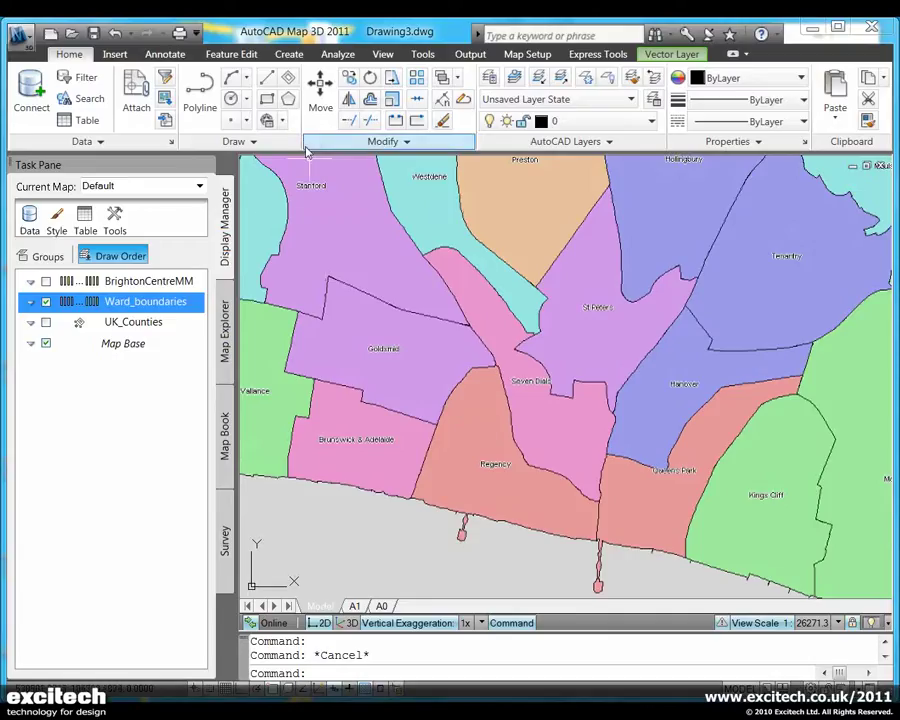
Pick ETRF89.TM30 from the Europe, ED50, 1987, and ETRS89 Datums category as the drawing's coordinate system.
{"action": "left_click", "coordinate": [525, 55]}
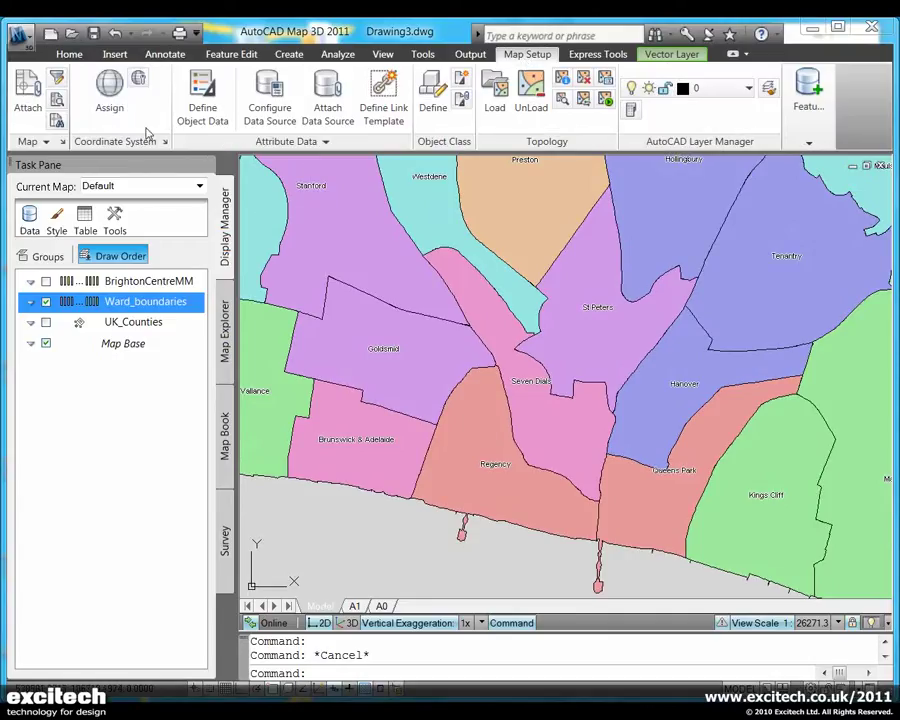
{"action": "left_click", "coordinate": [110, 92]}
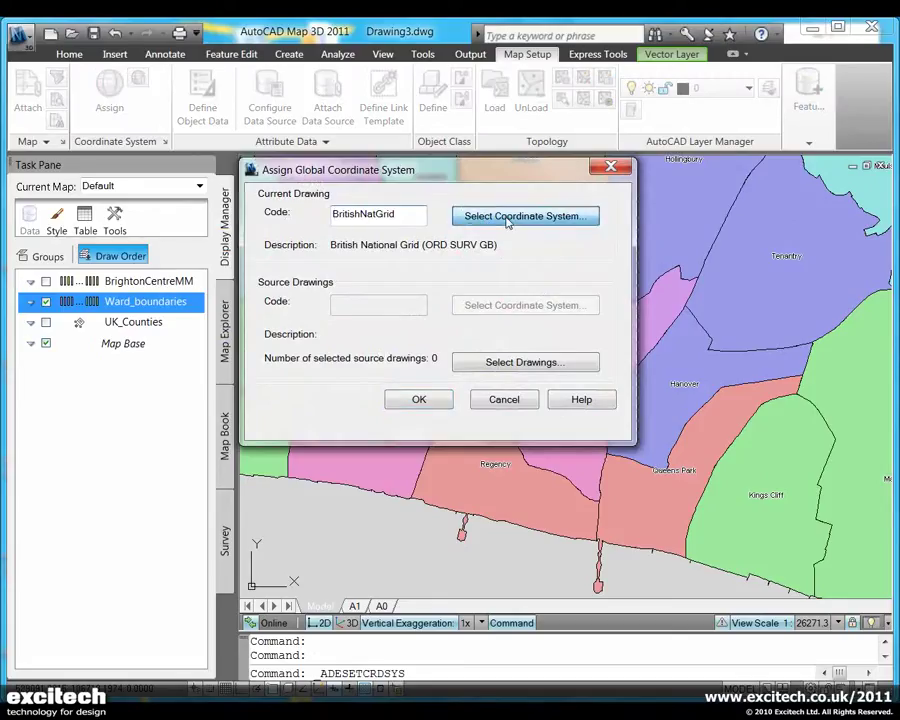
{"action": "left_click", "coordinate": [506, 220]}
{"action": "left_click", "coordinate": [339, 174]}
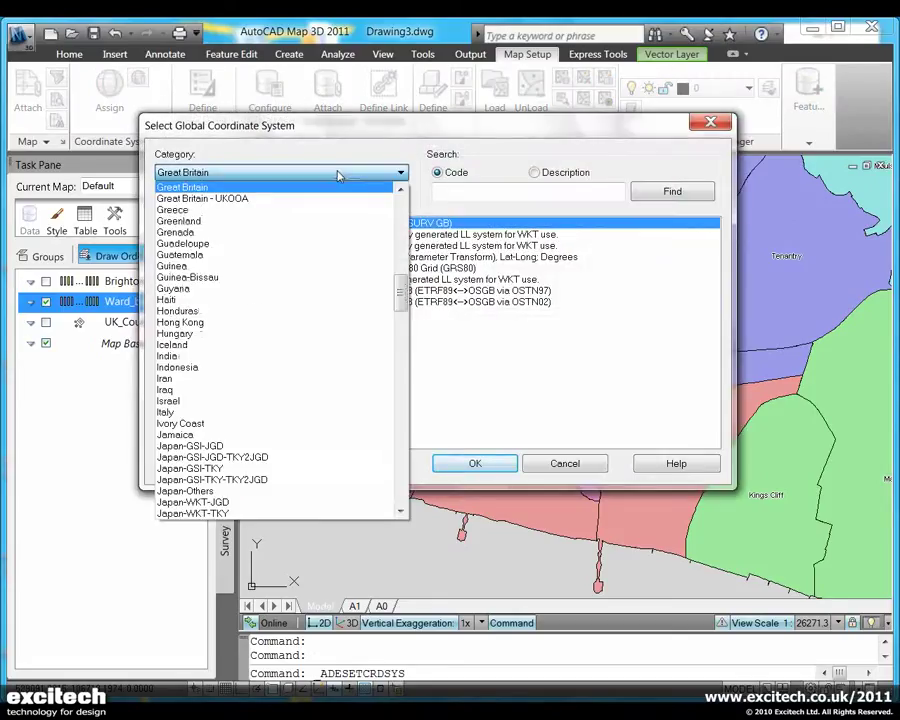
{"action": "left_click", "coordinate": [401, 191]}
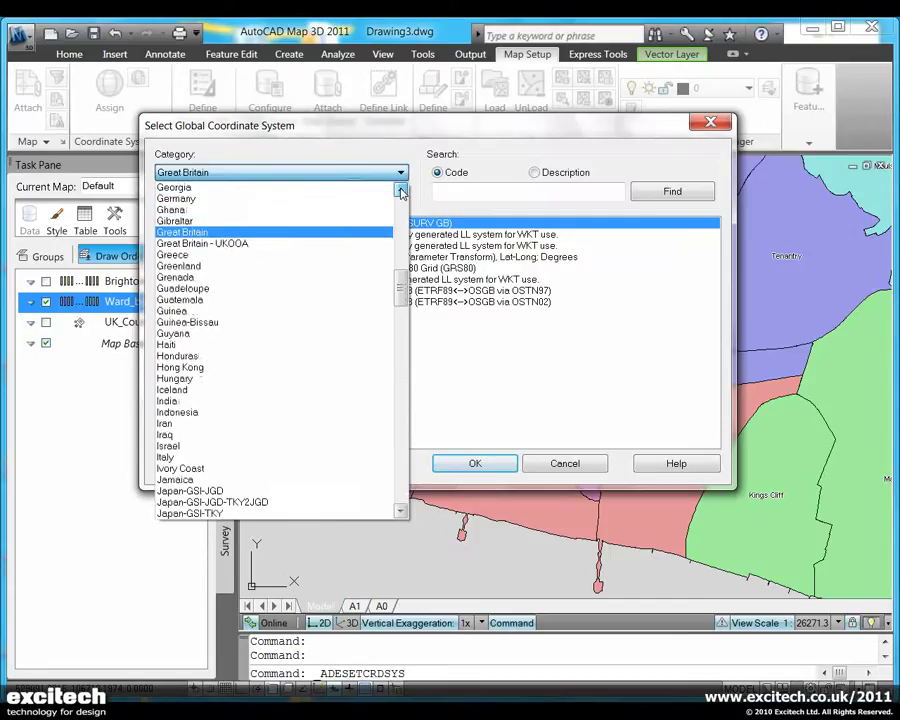
{"action": "left_click", "coordinate": [250, 243]}
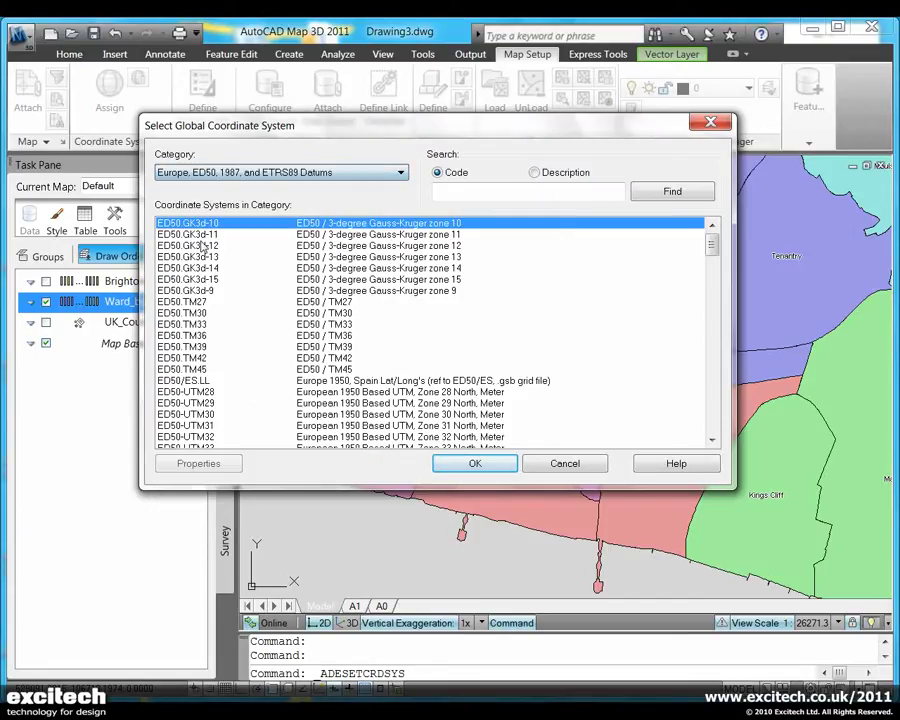
{"action": "left_click_drag", "start_coordinate": [712, 244], "coordinate": [715, 310]}
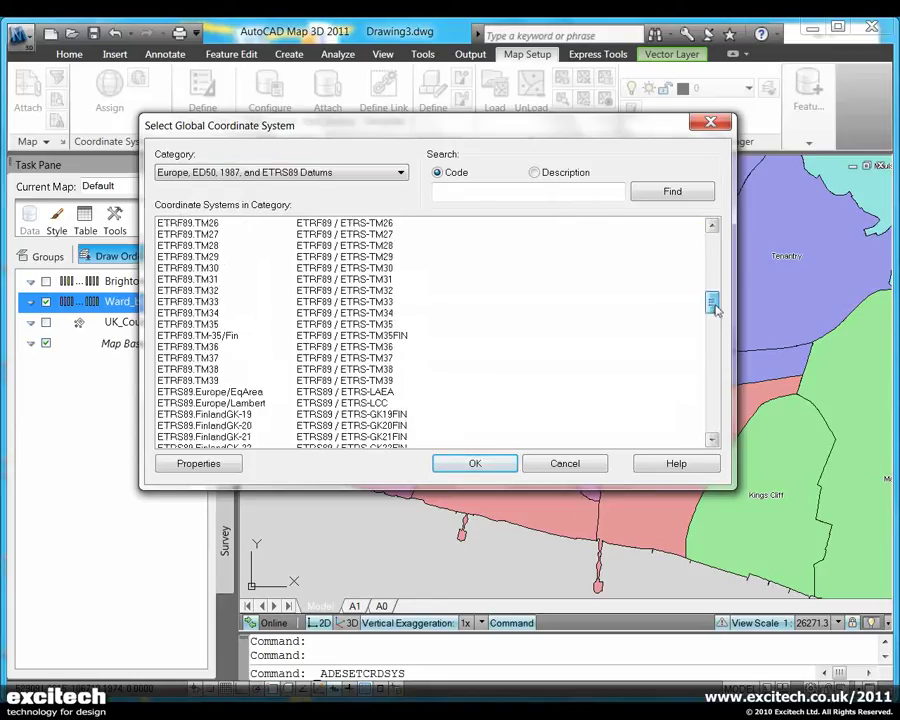
{"action": "left_click", "coordinate": [203, 269]}
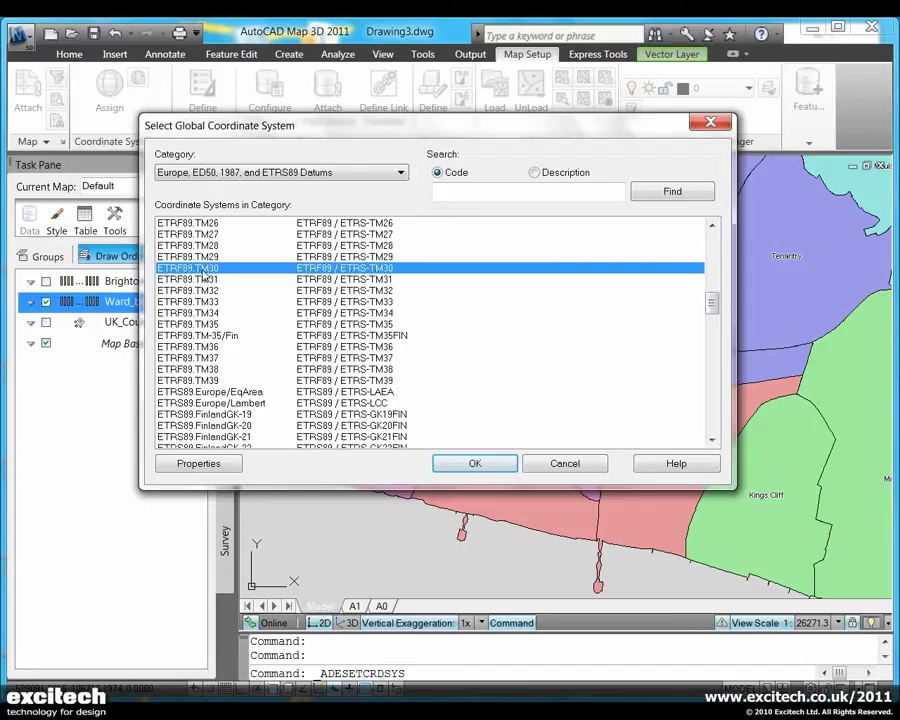
{"action": "left_click", "coordinate": [474, 465]}
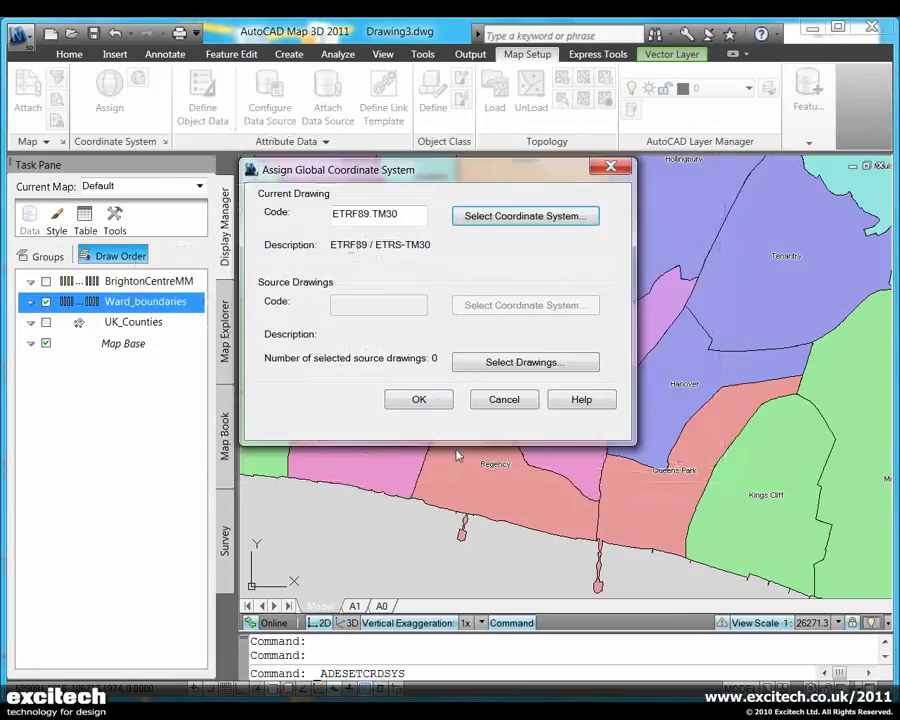
Apply ETRF89.TM30 to the drawing, then zoom and pan until all reprojected Brighton wards are centred.
{"action": "left_click", "coordinate": [430, 404]}
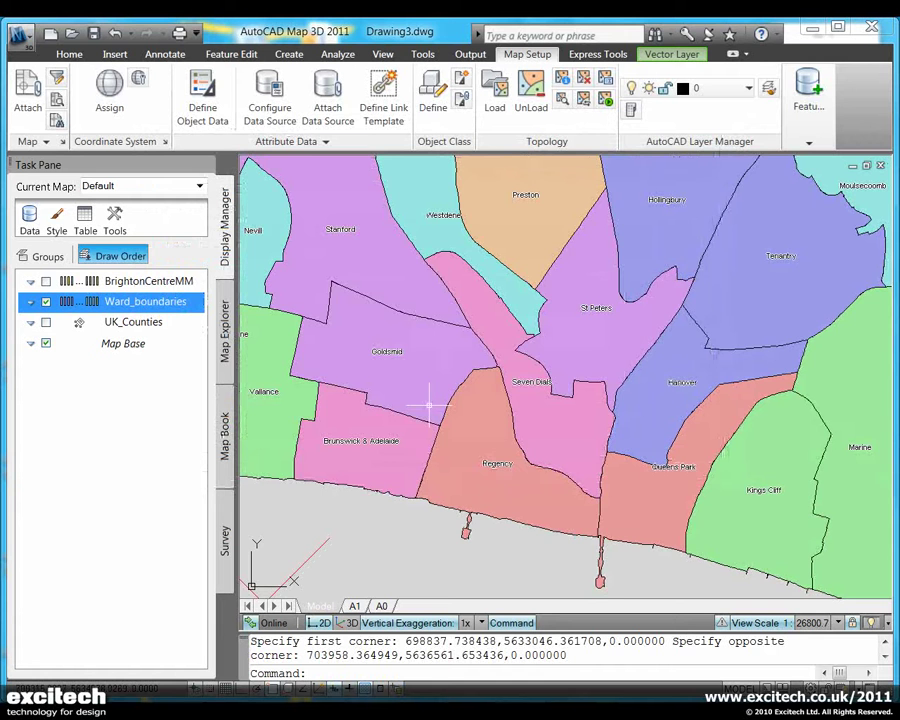
{"action": "scroll", "coordinate": [410, 444], "scroll_direction": "down", "scroll_amount": 3}
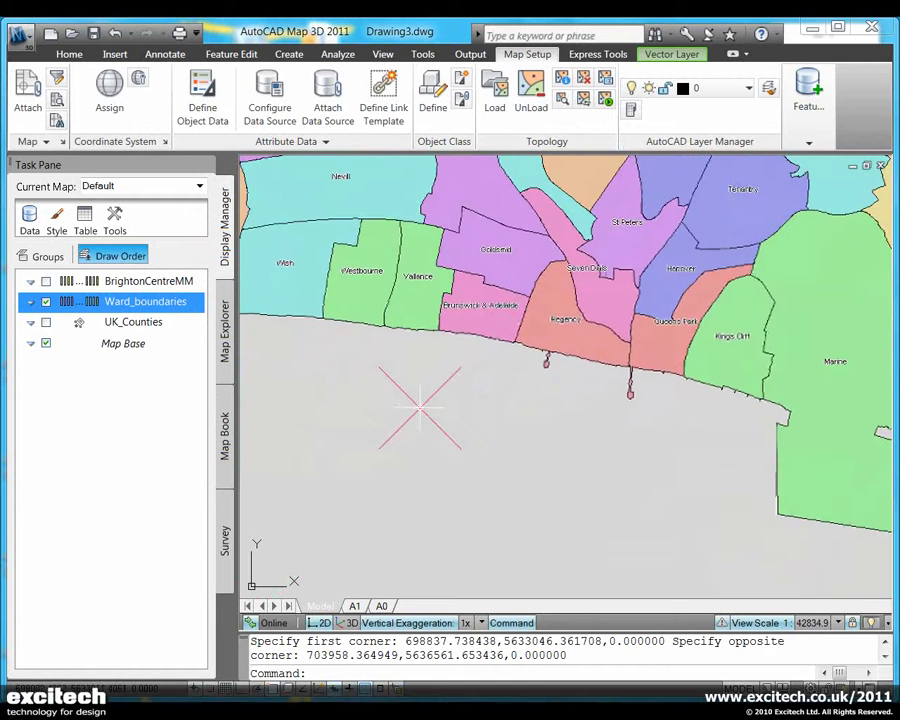
{"action": "key", "text": "Escape"}
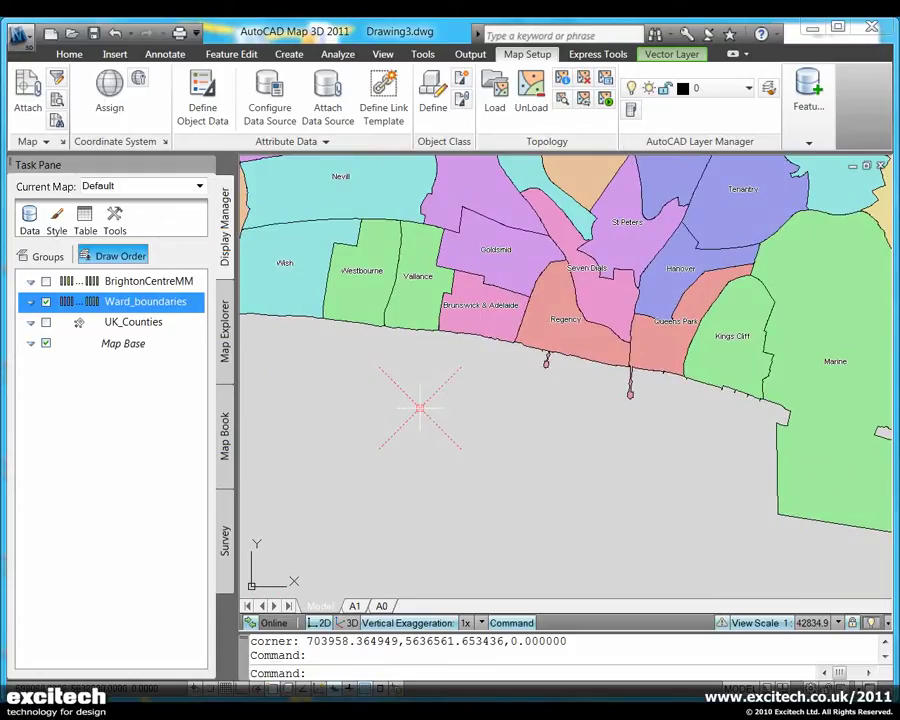
{"action": "key", "text": "Escape"}
{"action": "key", "text": "Escape"}
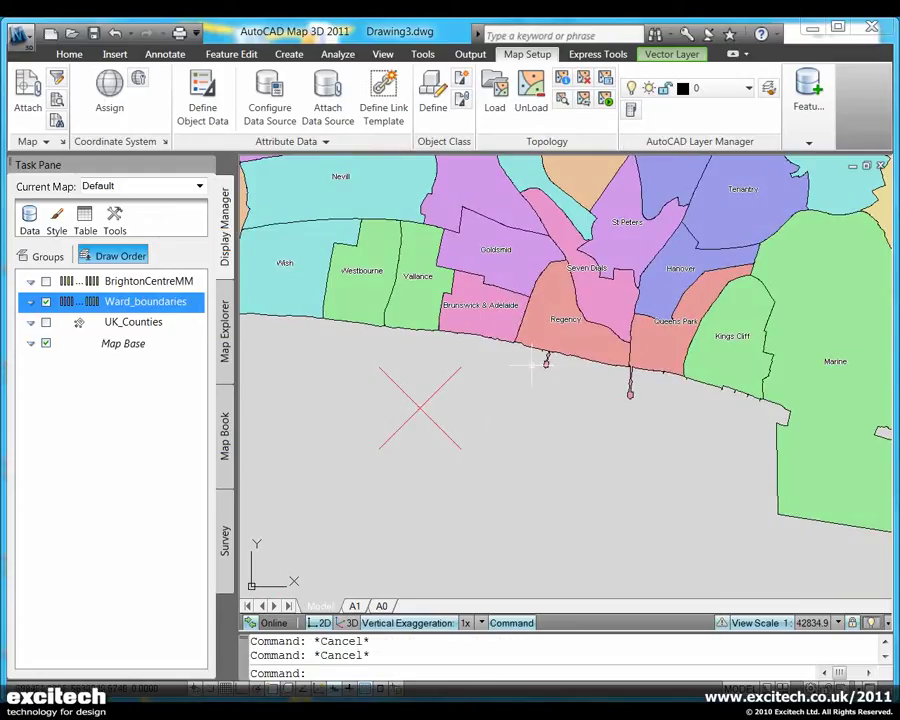
{"action": "middle_click_drag", "start_coordinate": [530, 368], "coordinate": [501, 532]}
{"action": "scroll", "coordinate": [546, 387], "scroll_direction": "down", "scroll_amount": 2}
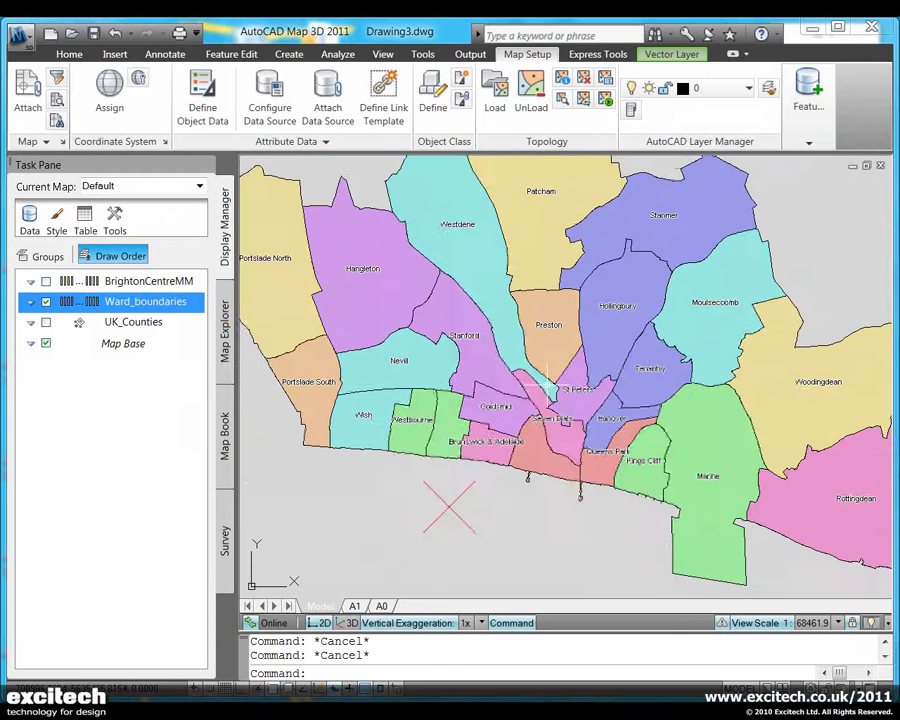
{"action": "middle_click_drag", "start_coordinate": [546, 392], "coordinate": [534, 407]}
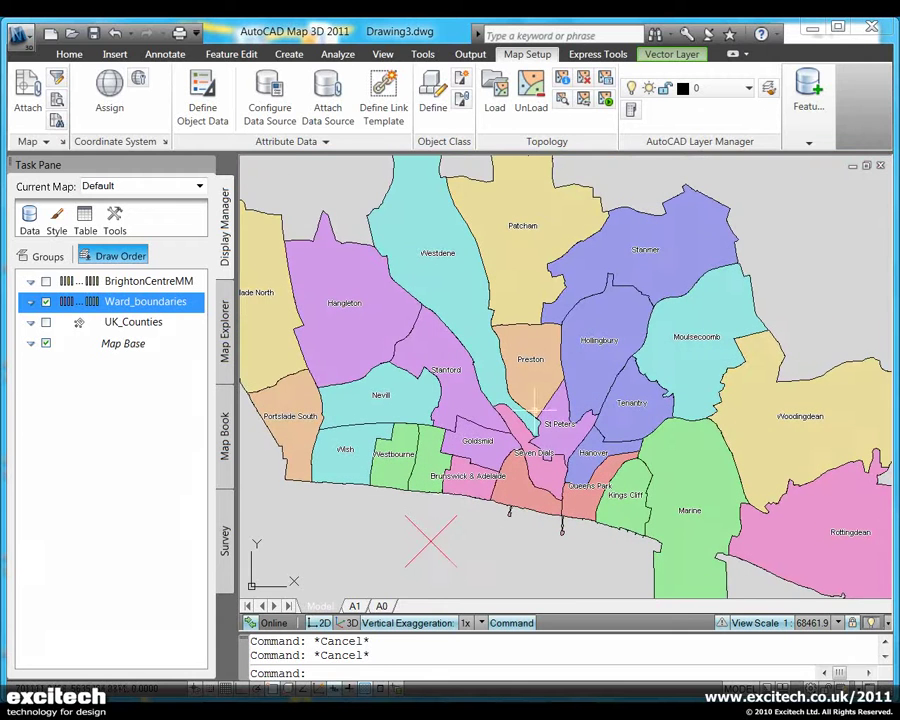
On the A1 layout, add an MGRS-AL grid at 1:10000 with 100 Meter precision to the map viewport.
{"action": "left_click", "coordinate": [355, 607]}
{"action": "scroll", "coordinate": [513, 490], "scroll_direction": "up", "scroll_amount": 2}
{"action": "middle_click_drag", "start_coordinate": [512, 486], "coordinate": [492, 530]}
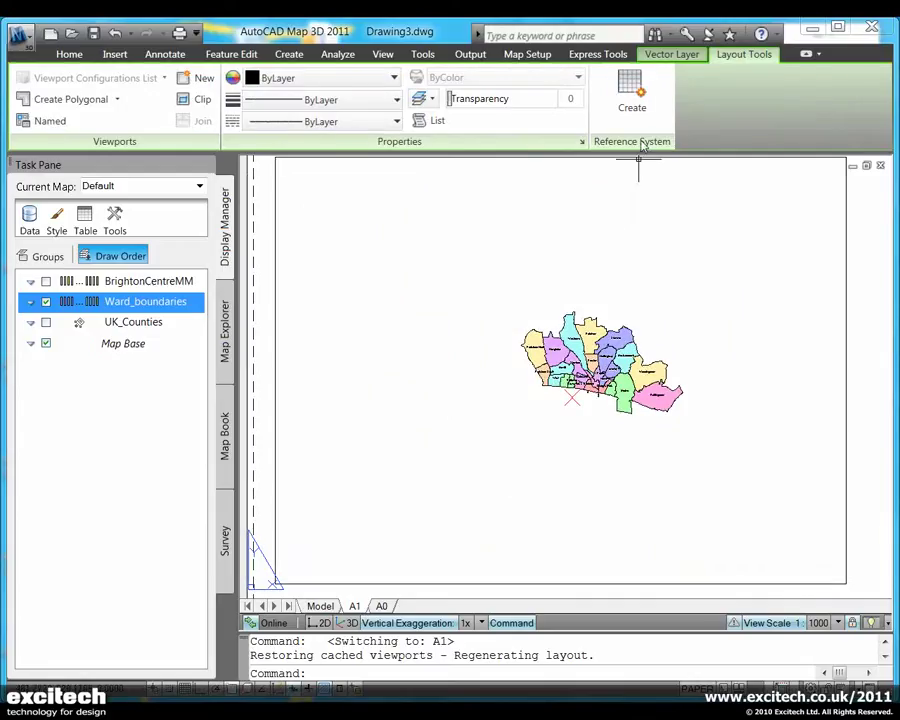
{"action": "left_click", "coordinate": [634, 100]}
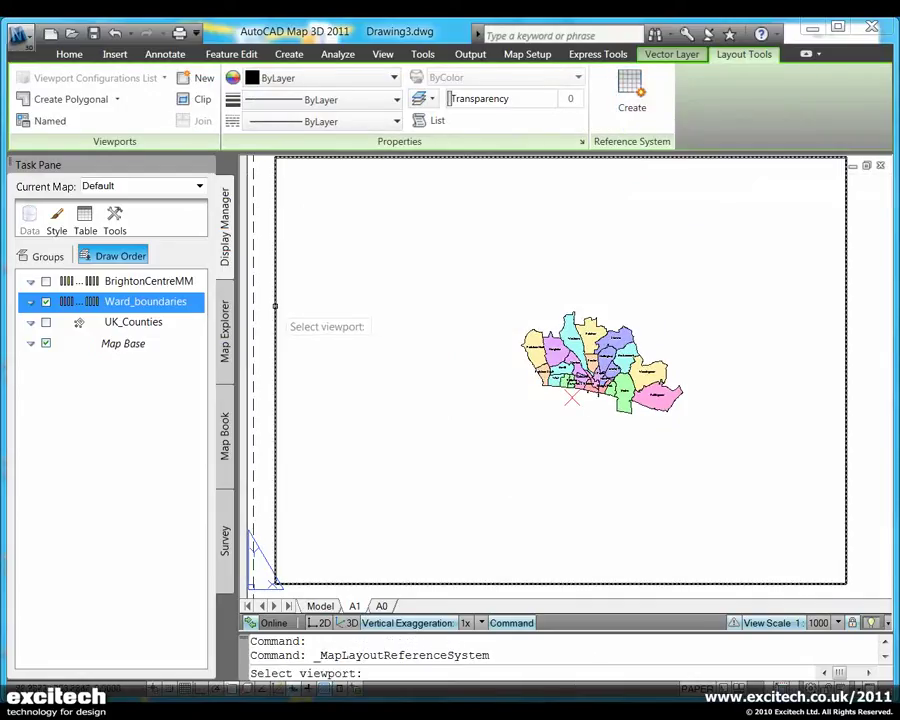
{"action": "left_click", "coordinate": [276, 307]}
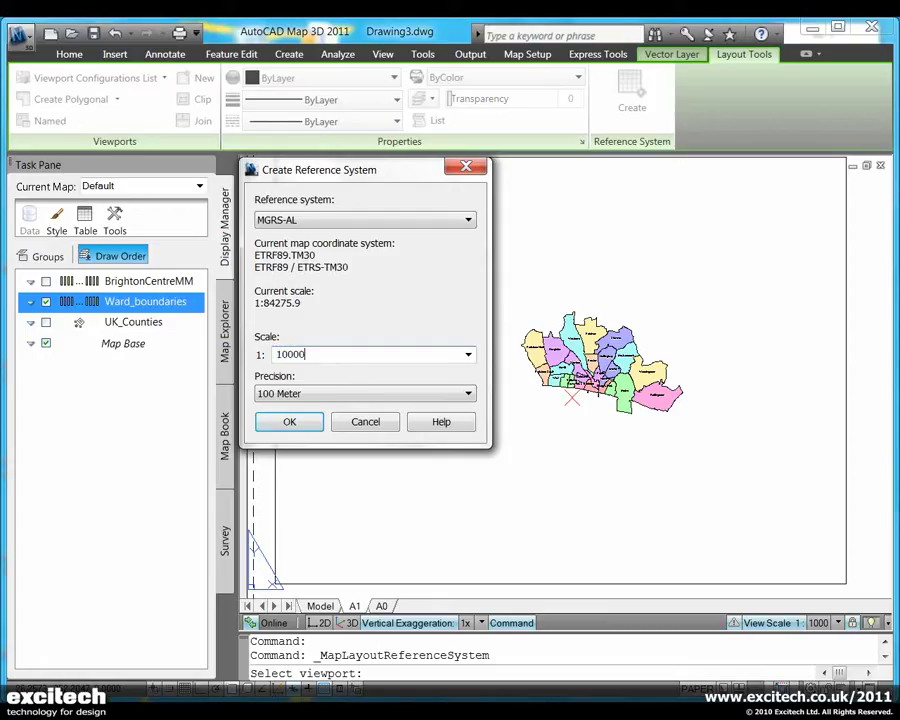
{"action": "left_click", "coordinate": [289, 421]}
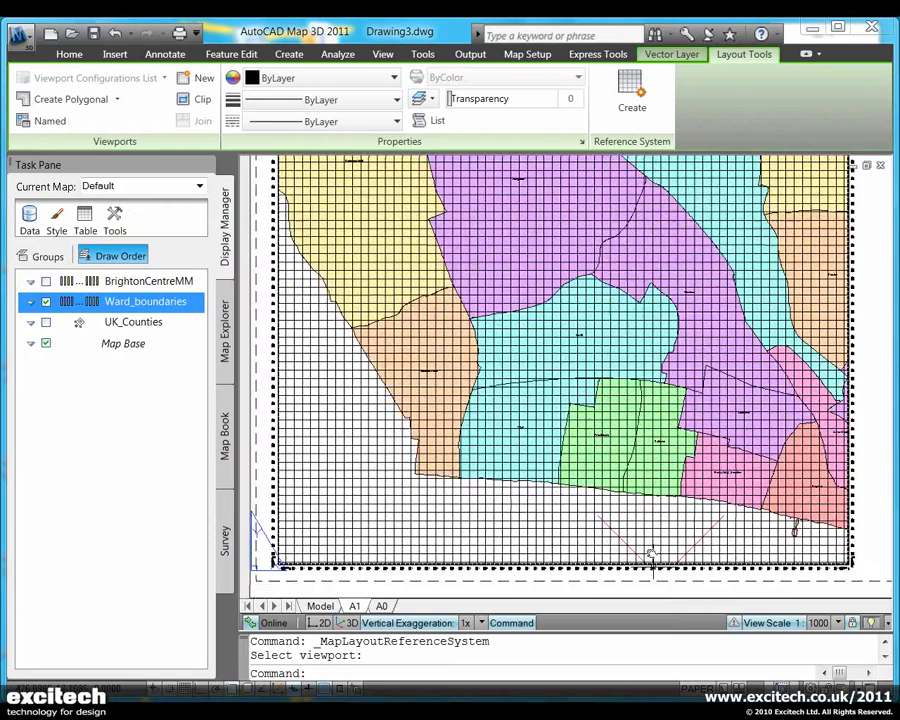
{"action": "middle_click_drag", "start_coordinate": [652, 555], "coordinate": [643, 527]}
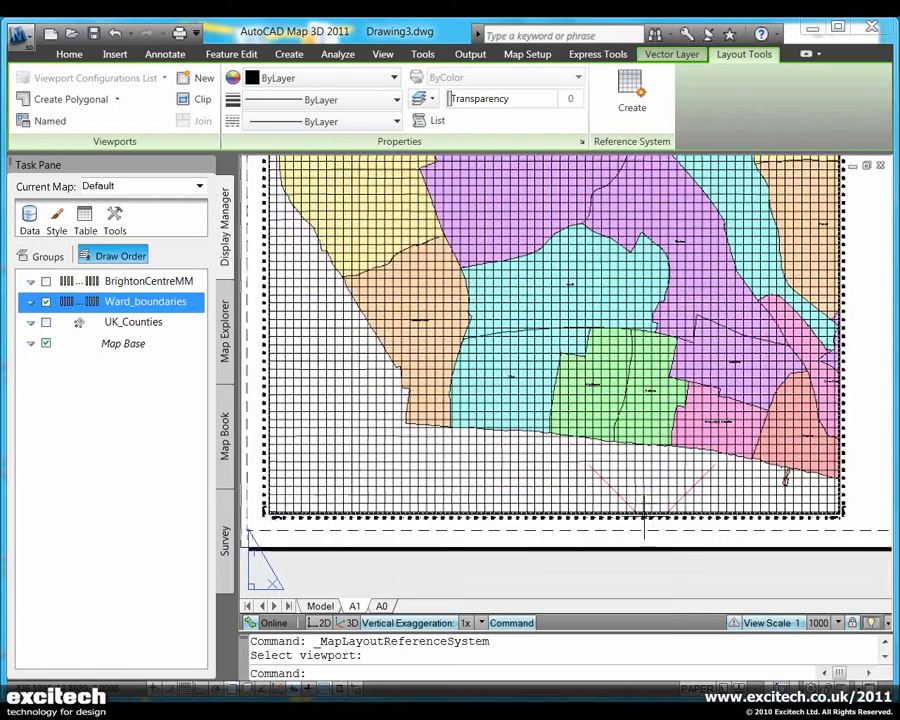
{"action": "scroll", "coordinate": [665, 511], "scroll_direction": "up", "scroll_amount": 5}
{"action": "scroll", "coordinate": [667, 480], "scroll_direction": "up", "scroll_amount": 1}
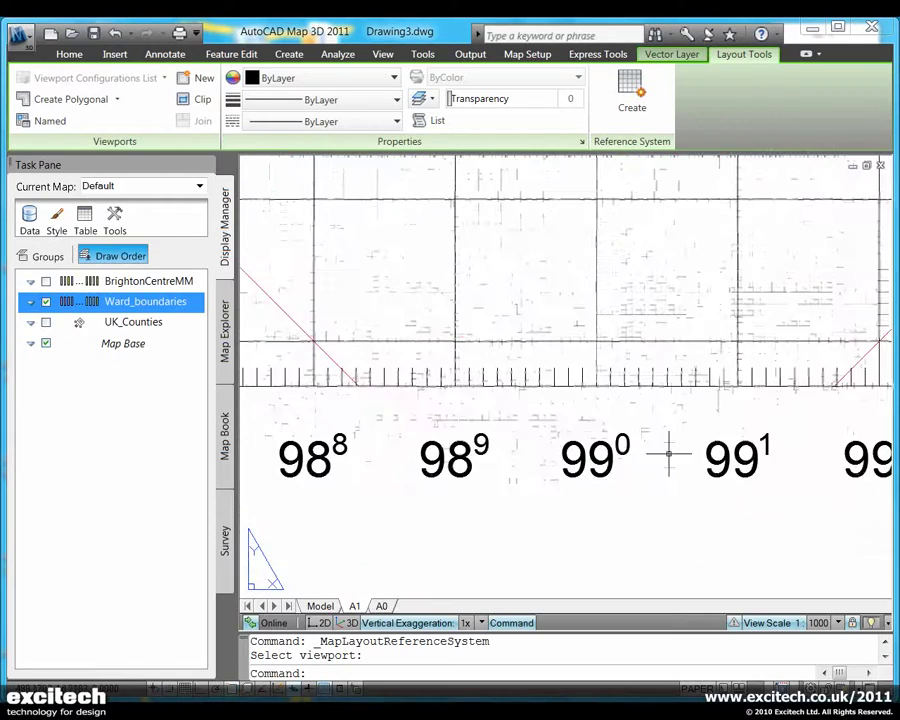
{"action": "scroll", "coordinate": [518, 452], "scroll_direction": "down", "scroll_amount": 5}
{"action": "scroll", "coordinate": [518, 452], "scroll_direction": "down", "scroll_amount": 3}
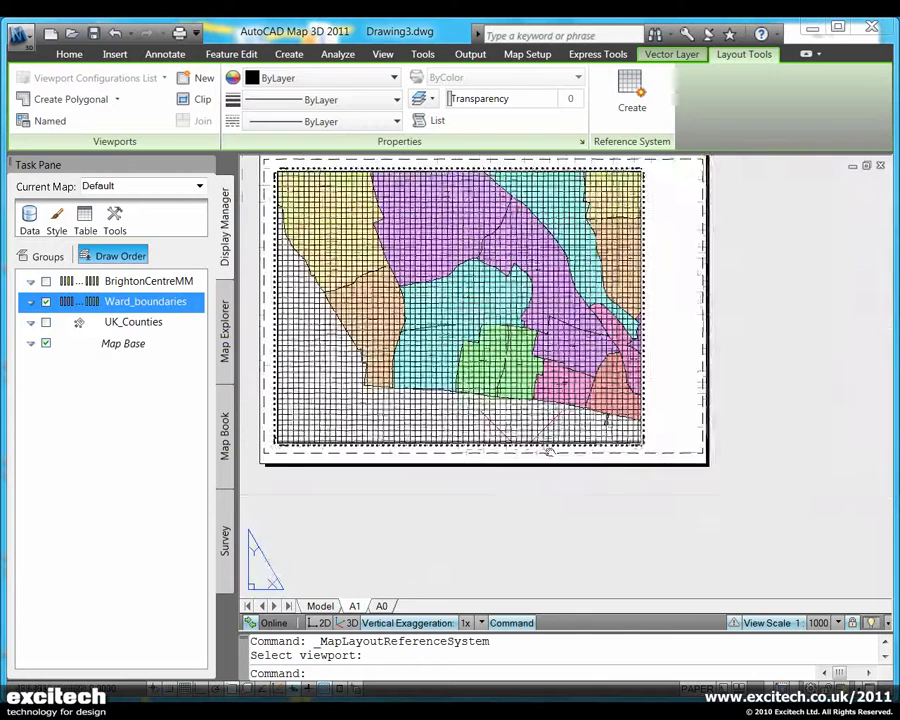
{"action": "middle_click_drag", "start_coordinate": [400, 400], "coordinate": [590, 405]}
{"action": "scroll", "coordinate": [455, 470], "scroll_direction": "up", "scroll_amount": 3}
{"action": "scroll", "coordinate": [466, 458], "scroll_direction": "up", "scroll_amount": 4}
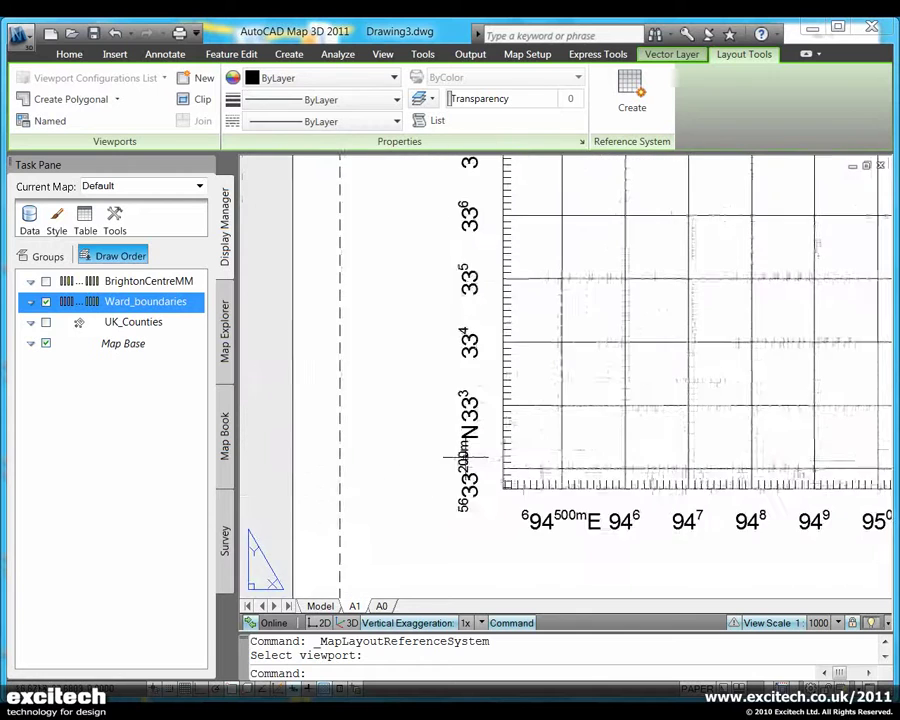
{"action": "scroll", "coordinate": [620, 540], "scroll_direction": "up", "scroll_amount": 2}
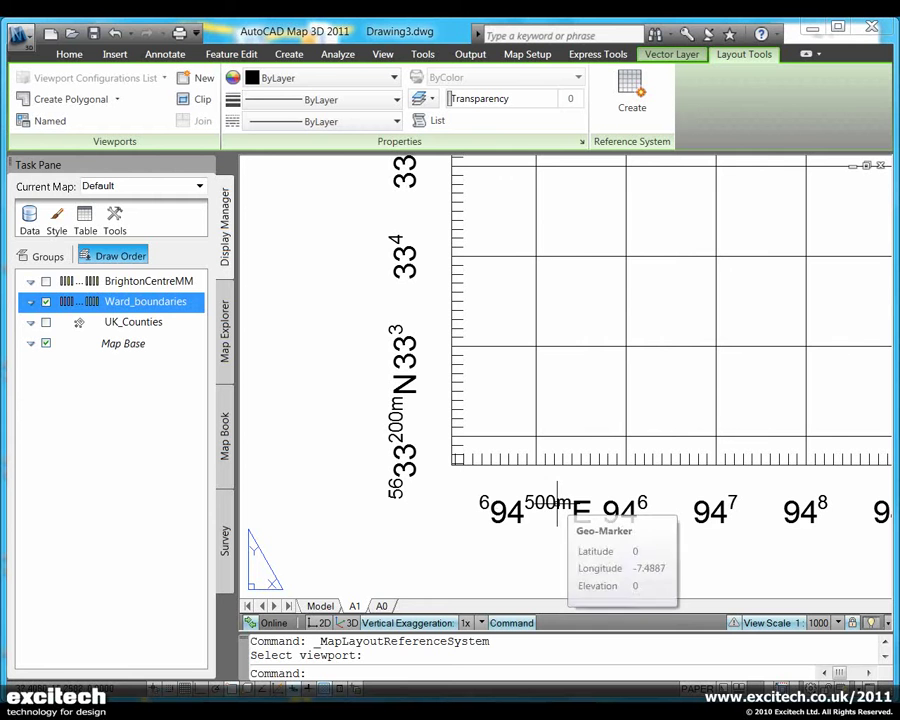
{"action": "scroll", "coordinate": [692, 428], "scroll_direction": "down", "scroll_amount": 3}
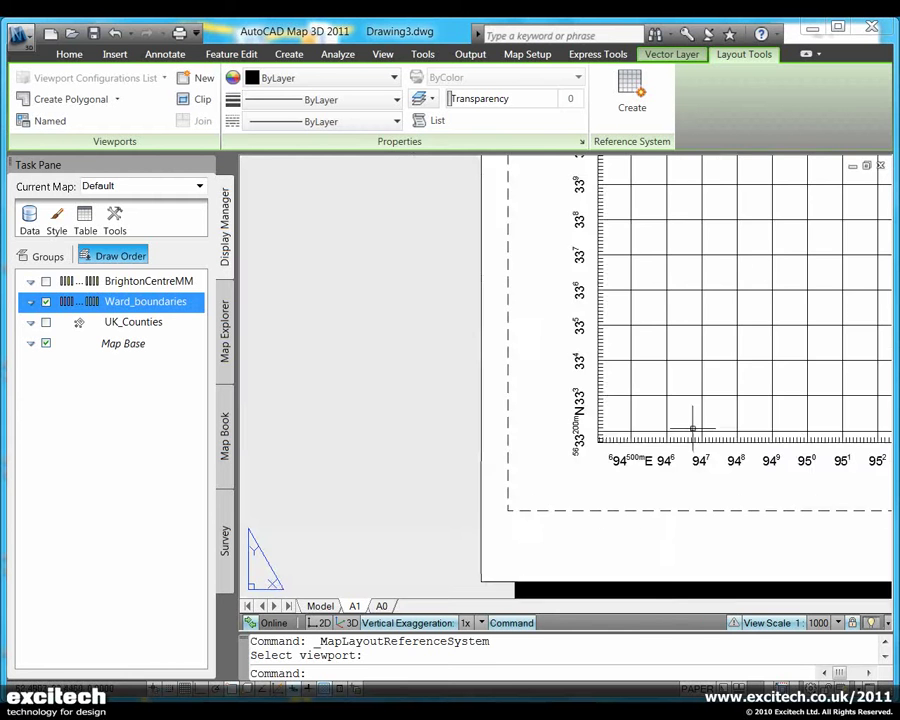
{"action": "scroll", "coordinate": [796, 408], "scroll_direction": "up", "scroll_amount": 3}
{"action": "middle_click_drag", "start_coordinate": [700, 440], "coordinate": [594, 380]}
{"action": "double_click", "coordinate": [591, 434]}
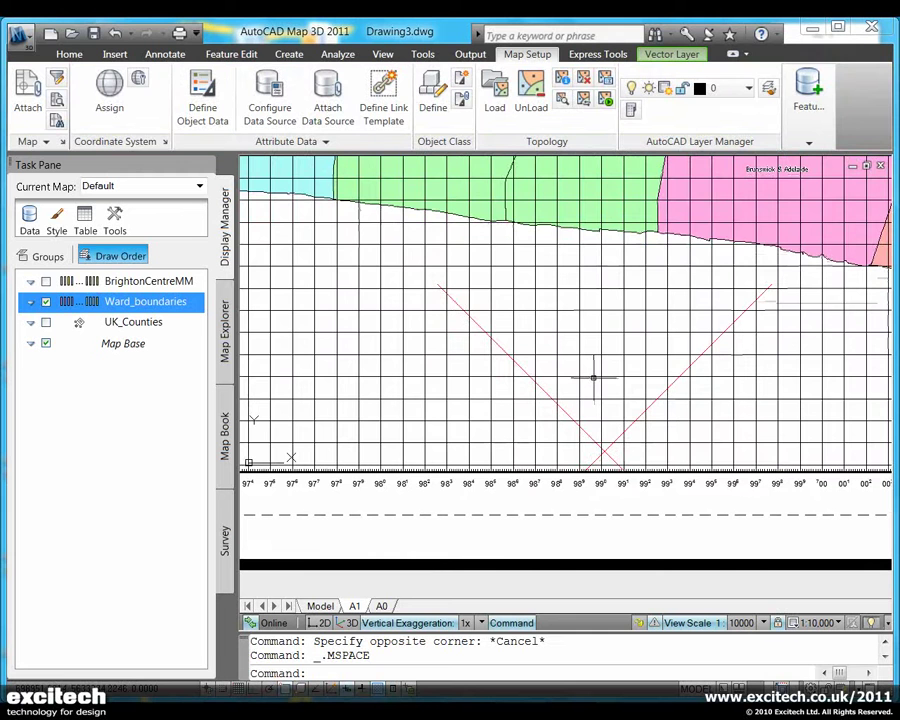
{"action": "double_click", "coordinate": [619, 509]}
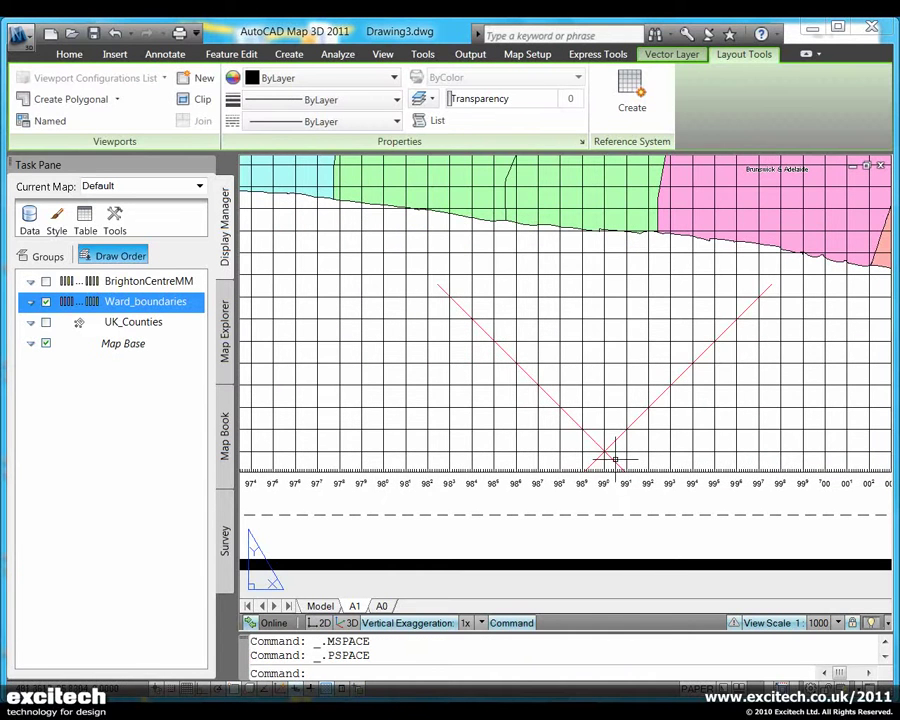
{"action": "scroll", "coordinate": [614, 458], "scroll_direction": "up", "scroll_amount": 6}
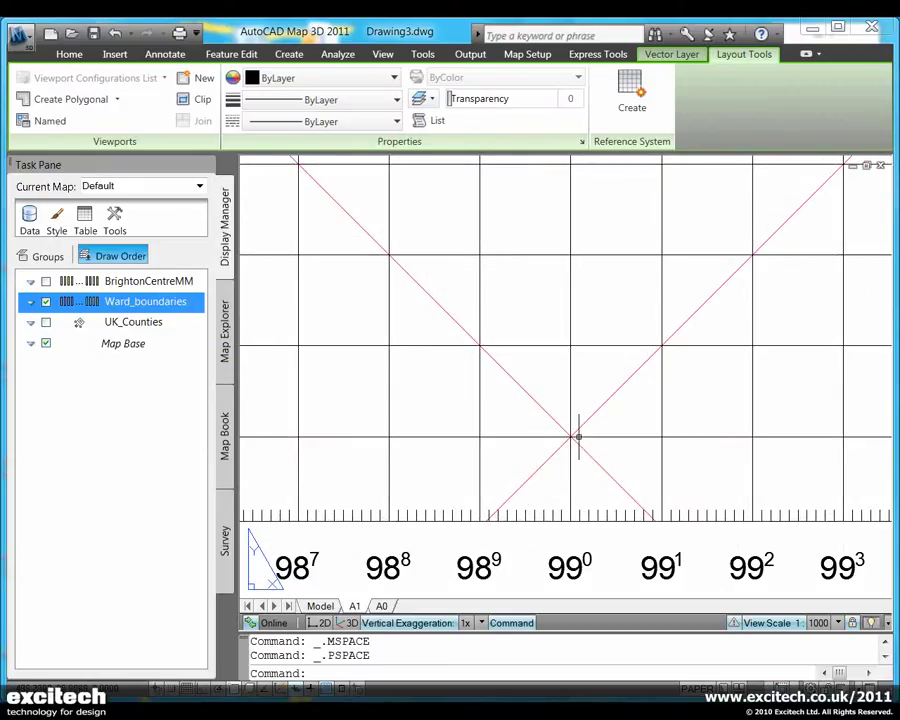
{"action": "scroll", "coordinate": [597, 366], "scroll_direction": "down", "scroll_amount": 8}
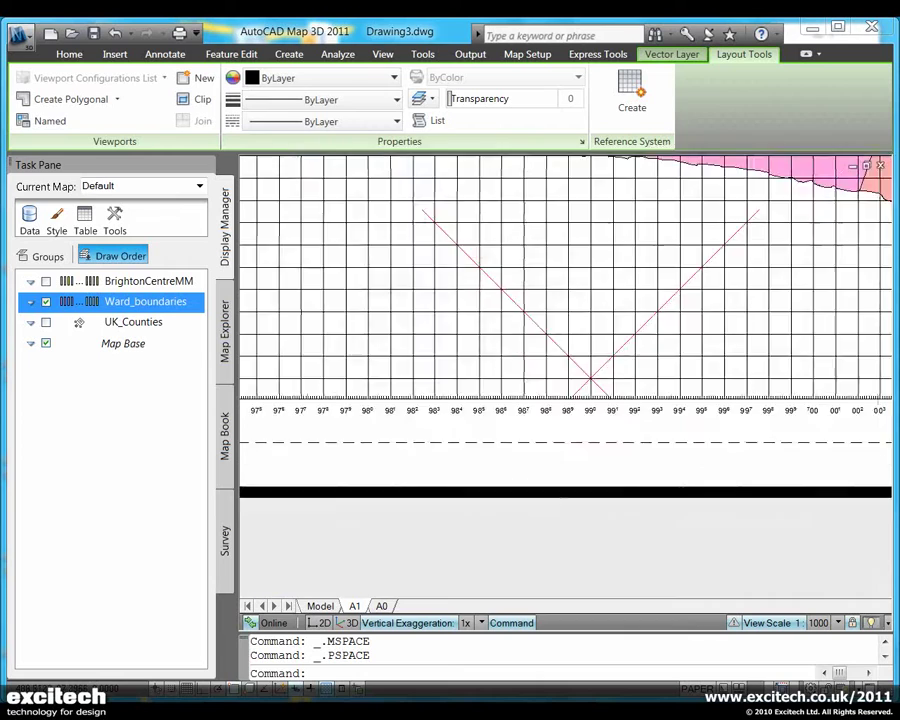
{"action": "scroll", "coordinate": [597, 366], "scroll_direction": "down", "scroll_amount": 3}
{"action": "middle_click_drag", "start_coordinate": [535, 471], "coordinate": [537, 487]}
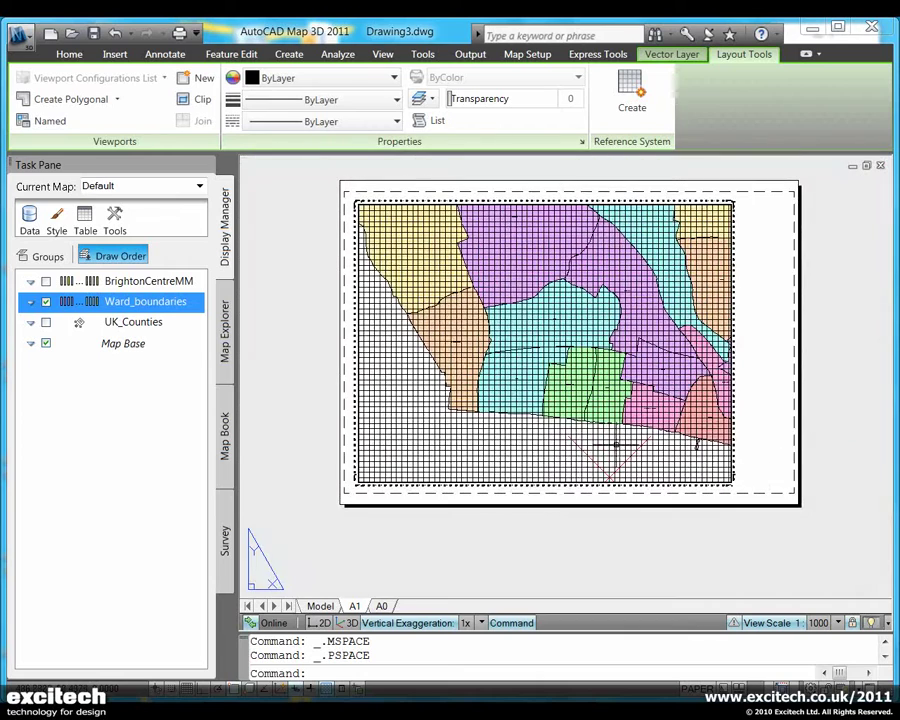
{"action": "scroll", "coordinate": [538, 476], "scroll_direction": "up", "scroll_amount": 7}
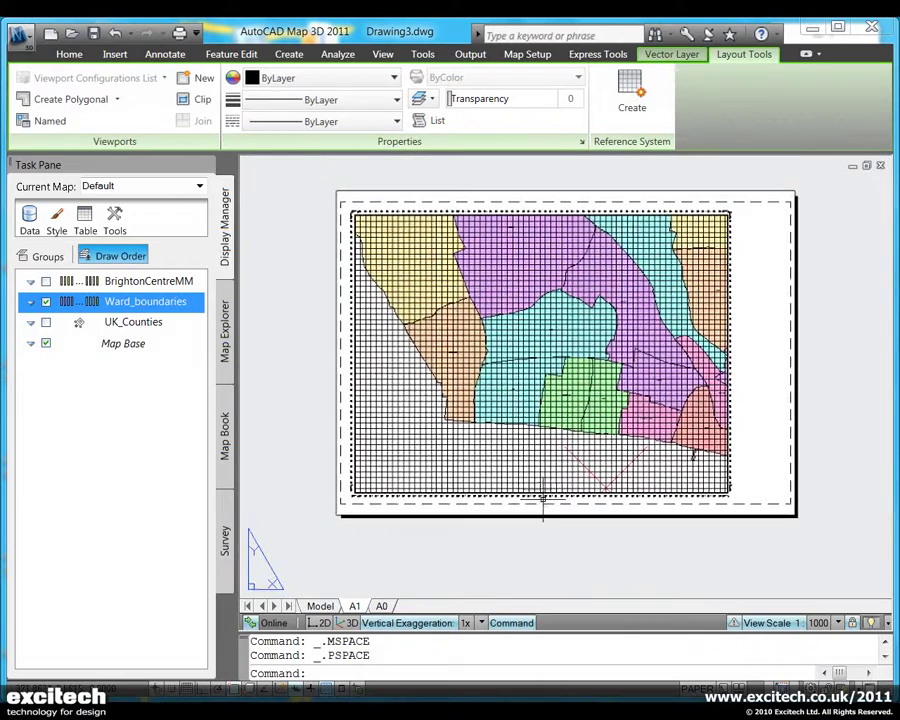
{"action": "scroll", "coordinate": [532, 482], "scroll_direction": "up", "scroll_amount": 2}
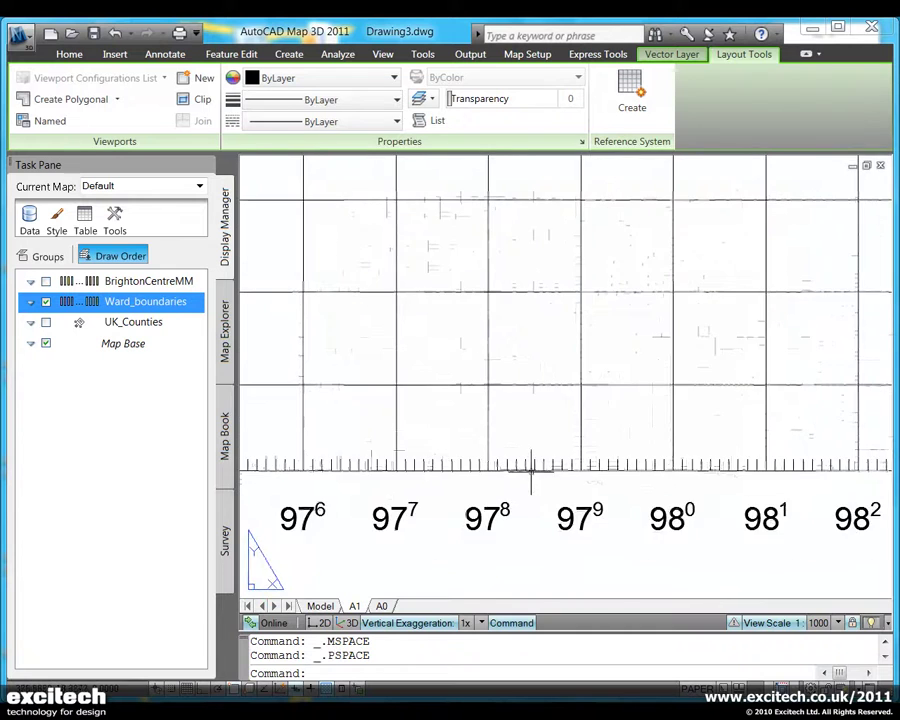
{"action": "scroll", "coordinate": [532, 482], "scroll_direction": "down", "scroll_amount": 4}
{"action": "scroll", "coordinate": [552, 447], "scroll_direction": "down", "scroll_amount": 4}
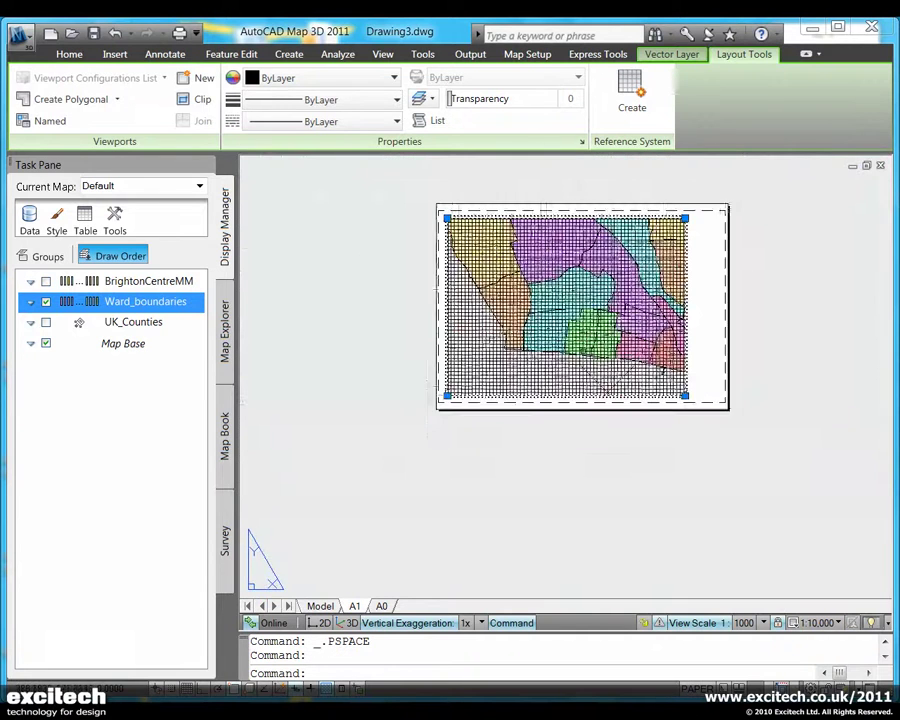
{"action": "scroll", "coordinate": [580, 400], "scroll_direction": "up", "scroll_amount": 2}
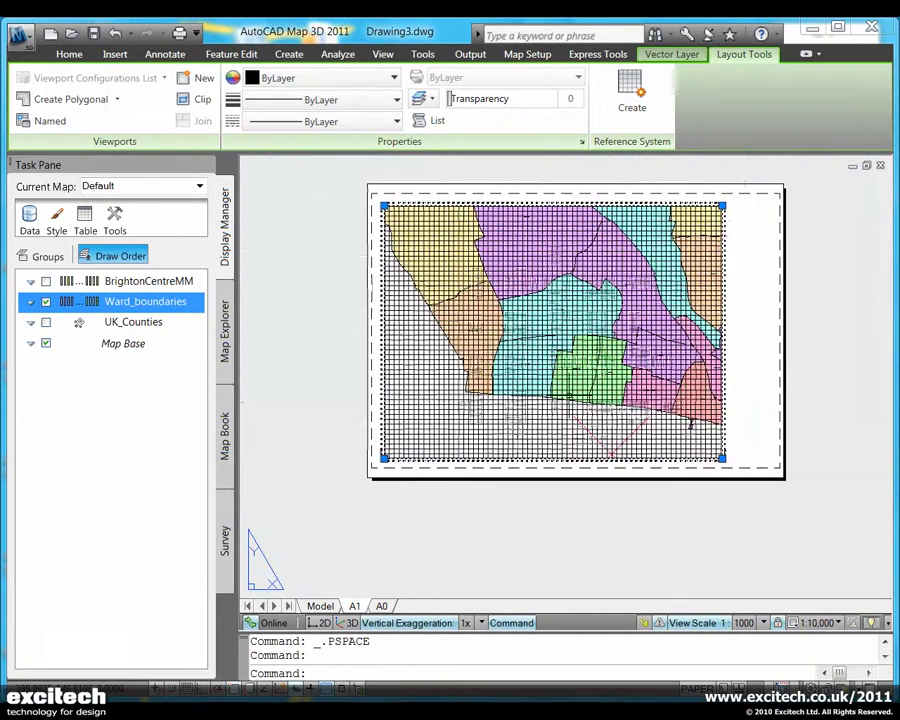
Recreate the viewport's reference grid at scale 25000 with 1000 Meter precision.
{"action": "left_click", "coordinate": [631, 97]}
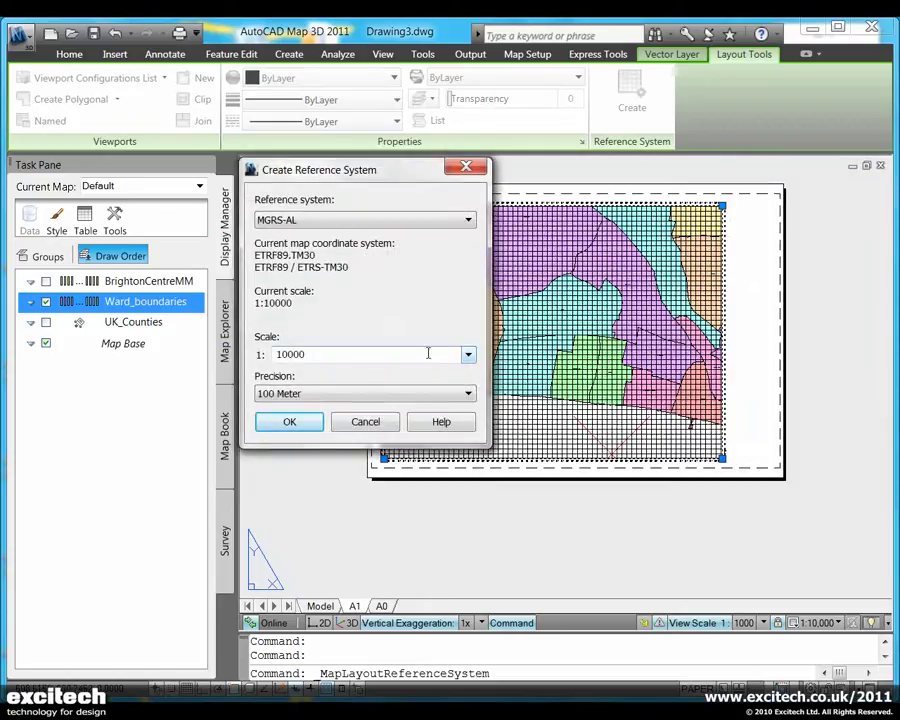
{"action": "left_click_drag", "start_coordinate": [426, 354], "coordinate": [237, 365]}
{"action": "type", "text": "25"}
{"action": "left_click", "coordinate": [445, 395]}
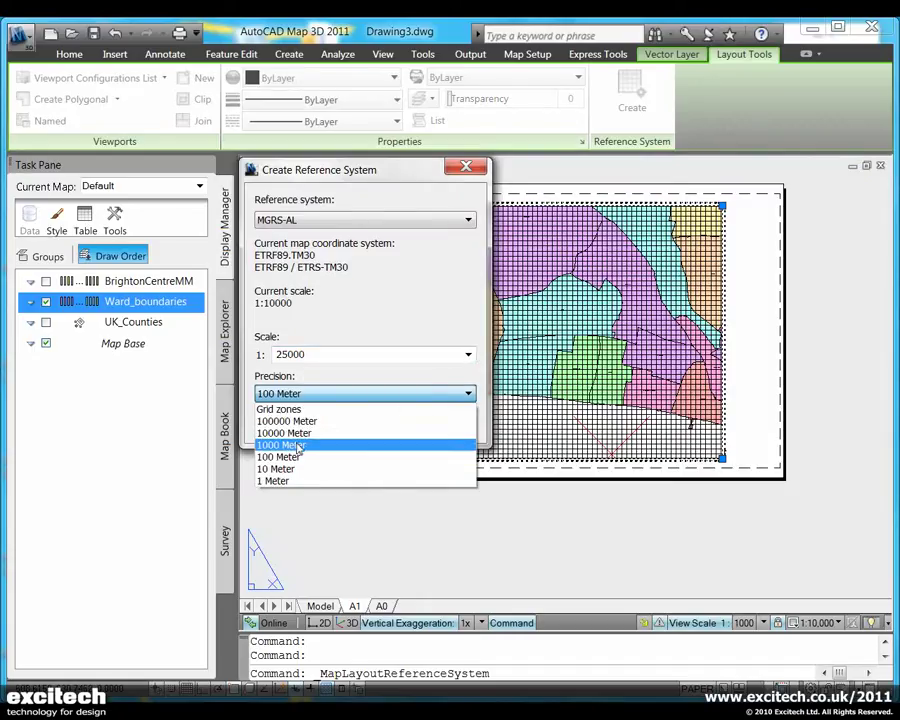
{"action": "left_click", "coordinate": [298, 446]}
{"action": "left_click", "coordinate": [289, 422]}
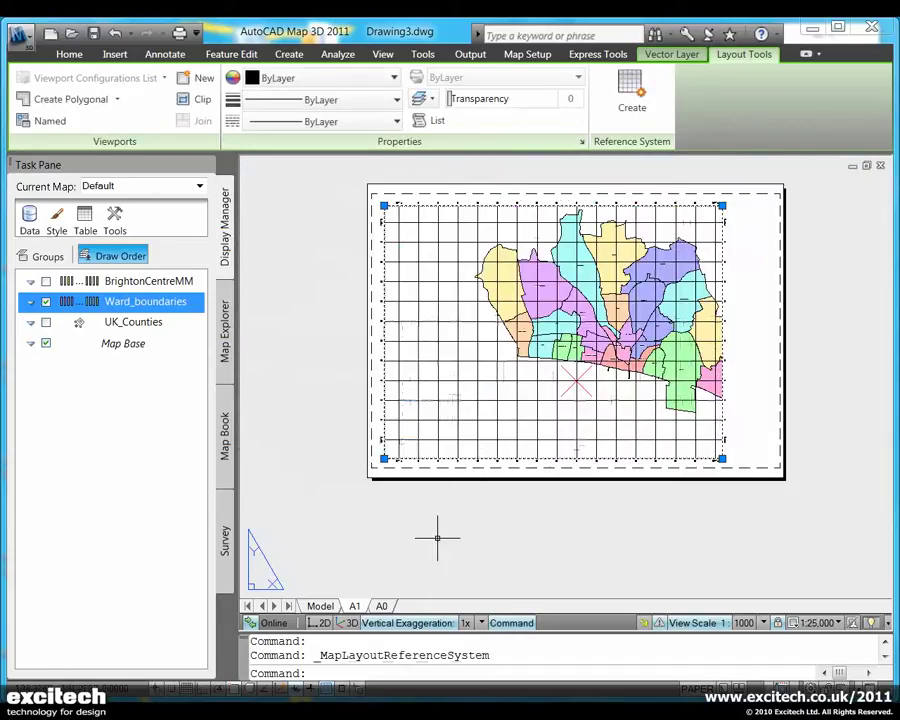
{"action": "key", "text": "Escape"}
{"action": "key", "text": "Escape"}
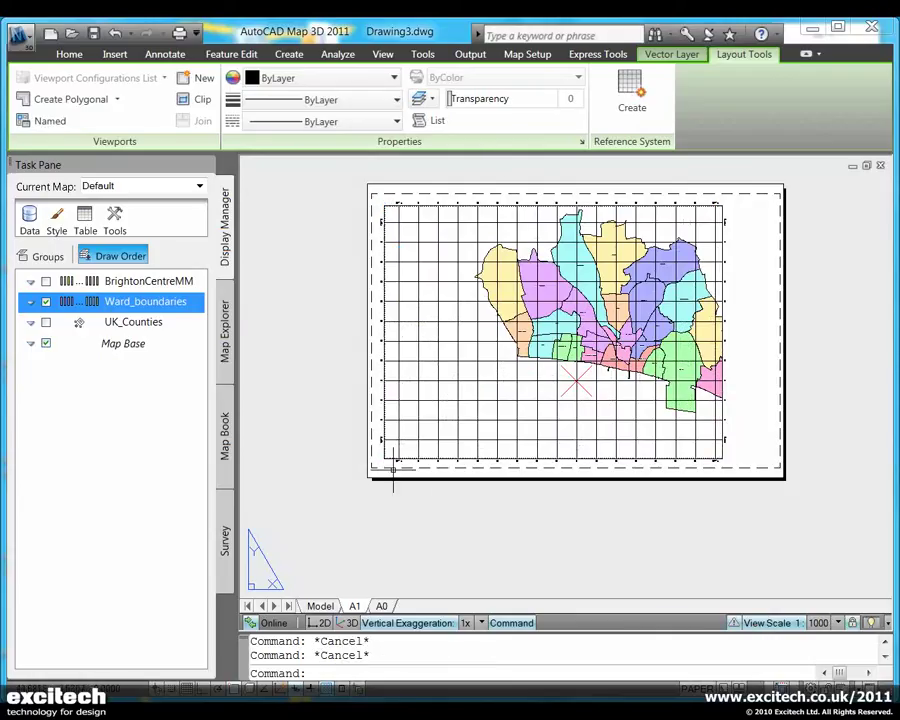
{"action": "mouse_move", "coordinate": [391, 463]}
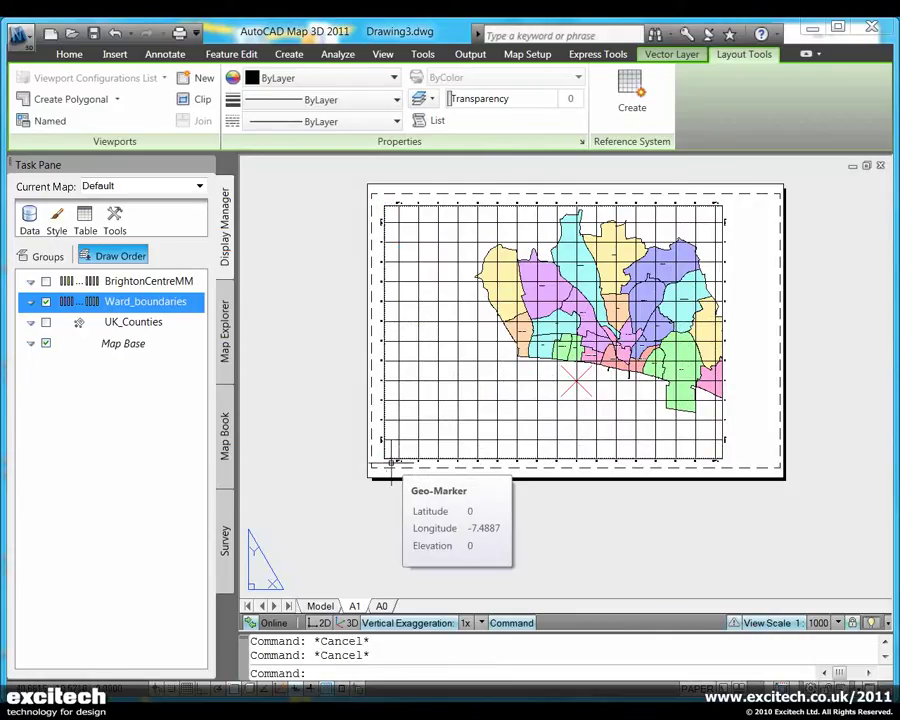
{"action": "scroll", "coordinate": [391, 463], "scroll_direction": "up", "scroll_amount": 2}
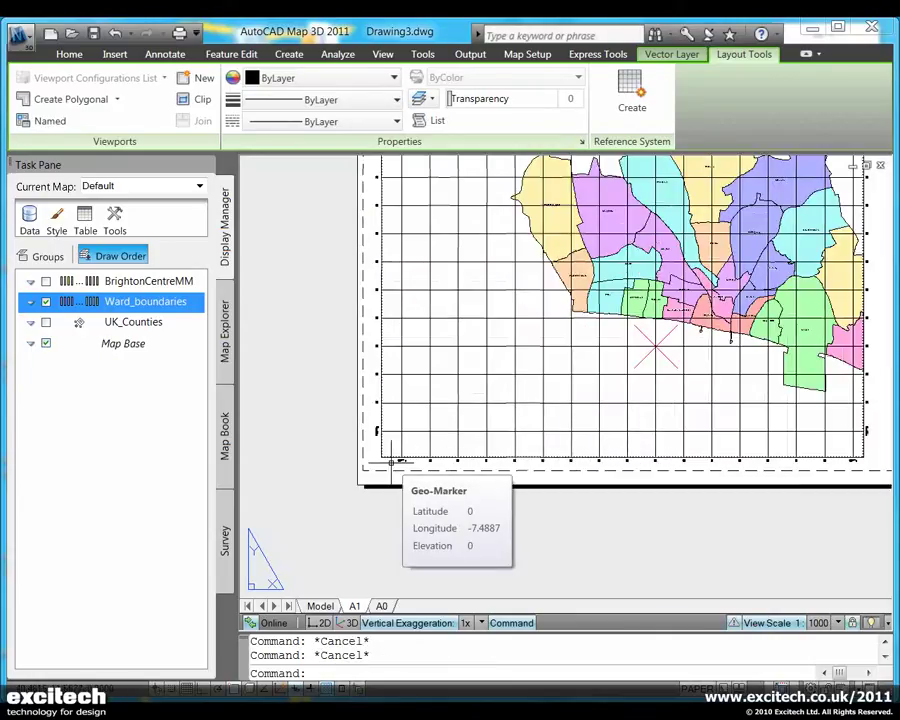
{"action": "scroll", "coordinate": [391, 463], "scroll_direction": "up", "scroll_amount": 3}
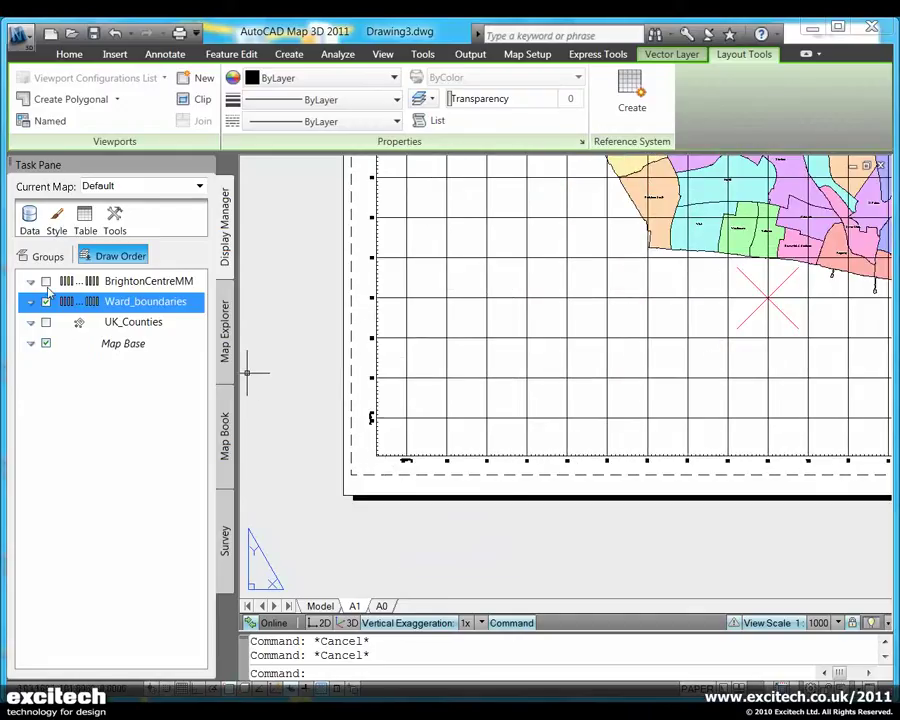
{"action": "left_click", "coordinate": [46, 283]}
{"action": "left_click", "coordinate": [46, 322]}
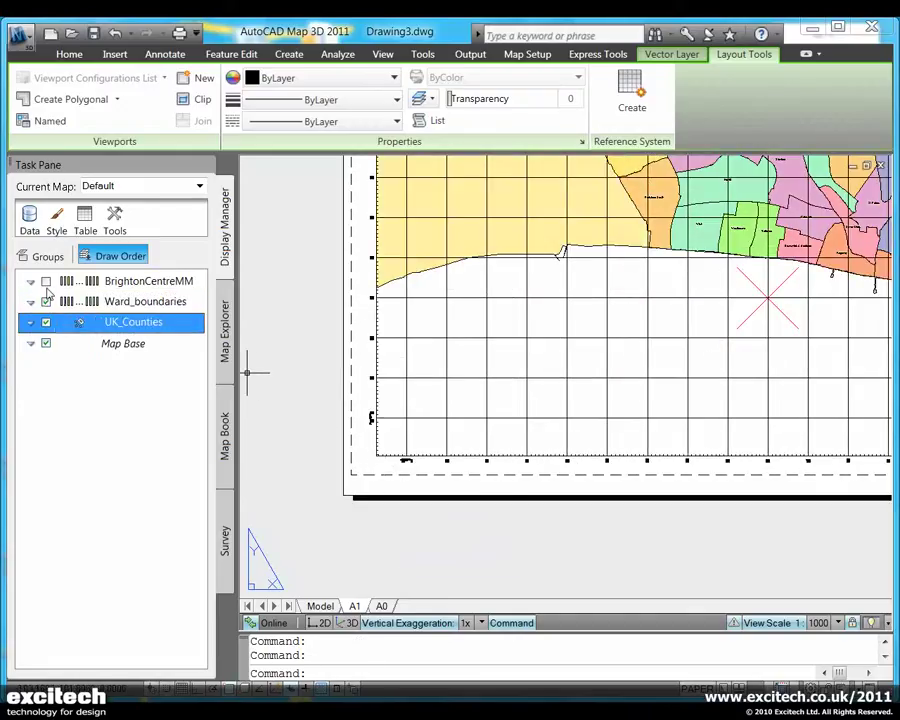
{"action": "left_click", "coordinate": [594, 483]}
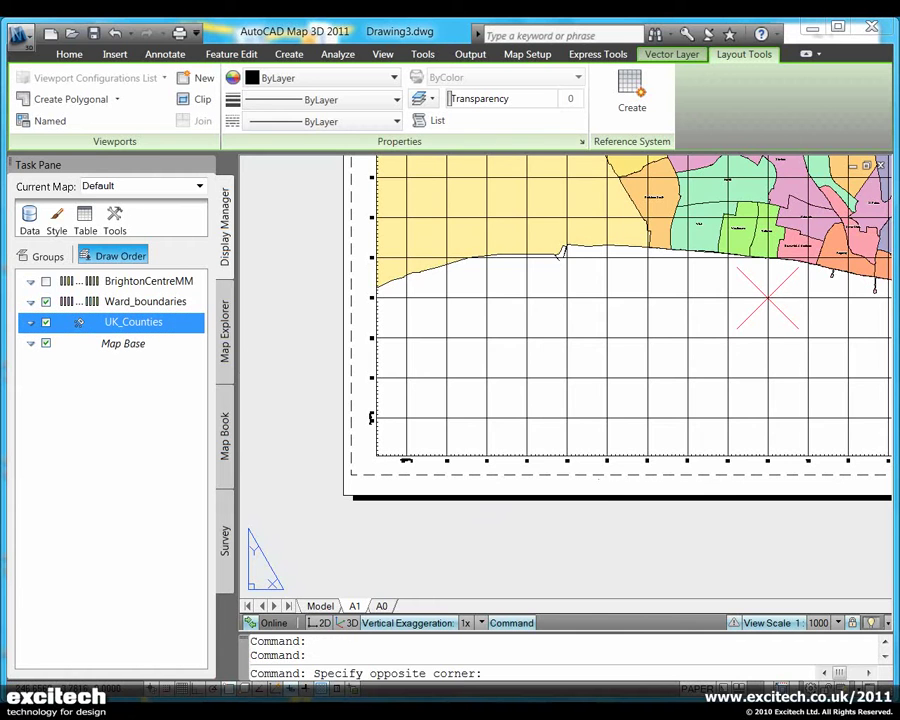
{"action": "left_click", "coordinate": [597, 477]}
{"action": "scroll", "coordinate": [605, 378], "scroll_direction": "down", "scroll_amount": 5}
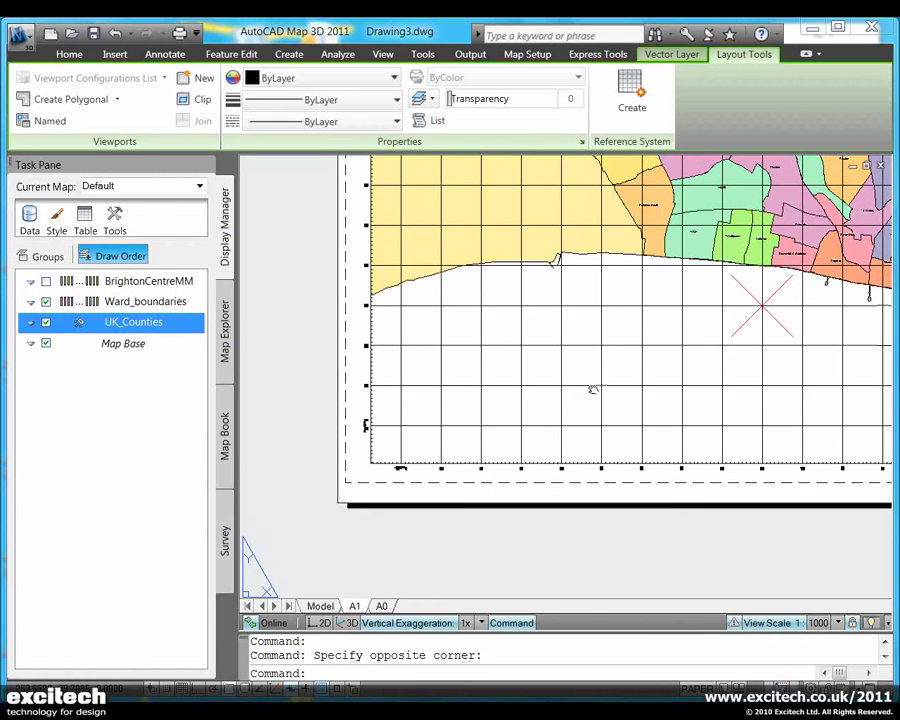
{"action": "scroll", "coordinate": [603, 424], "scroll_direction": "up", "scroll_amount": 10}
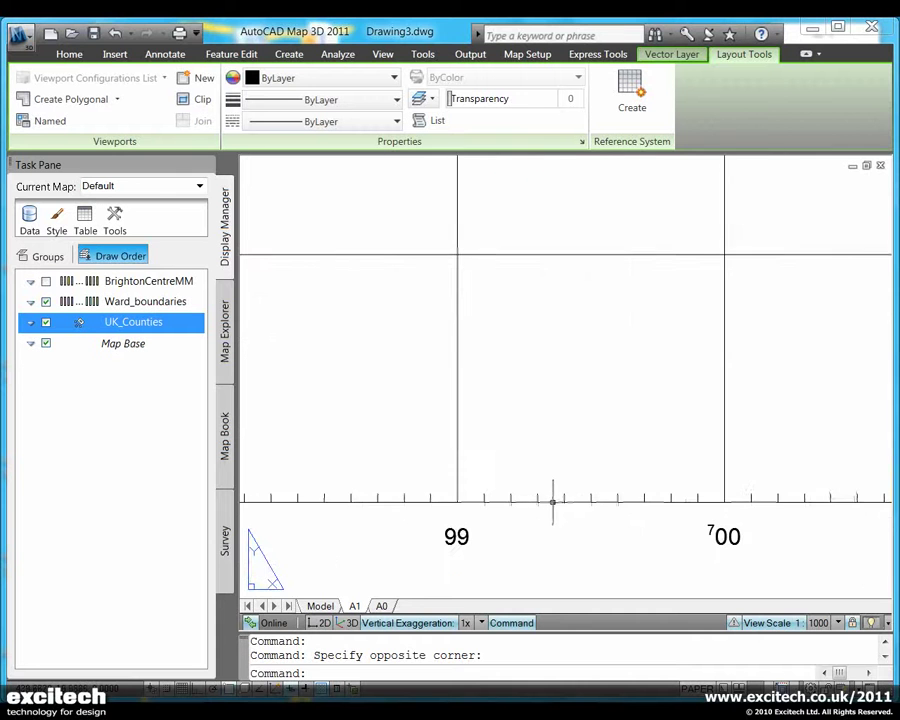
{"action": "scroll", "coordinate": [552, 494], "scroll_direction": "down", "scroll_amount": 6}
{"action": "middle_click_drag", "start_coordinate": [545, 400], "coordinate": [563, 477]}
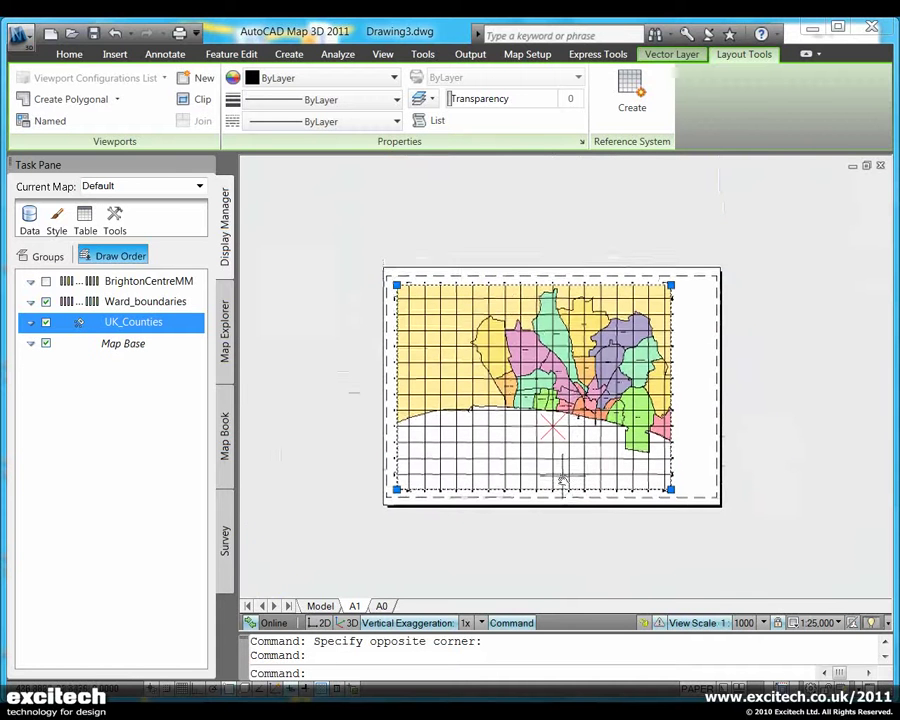
Create a reference grid on the viewport at 1:2000000 with 10000 Meter precision.
{"action": "left_click", "coordinate": [634, 110]}
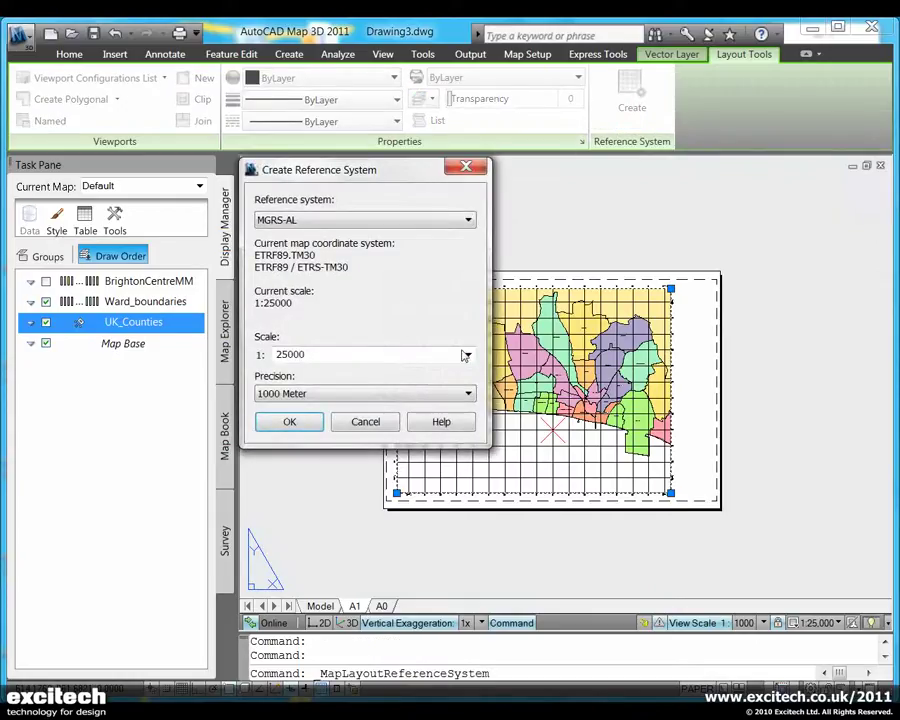
{"action": "left_click", "coordinate": [470, 356]}
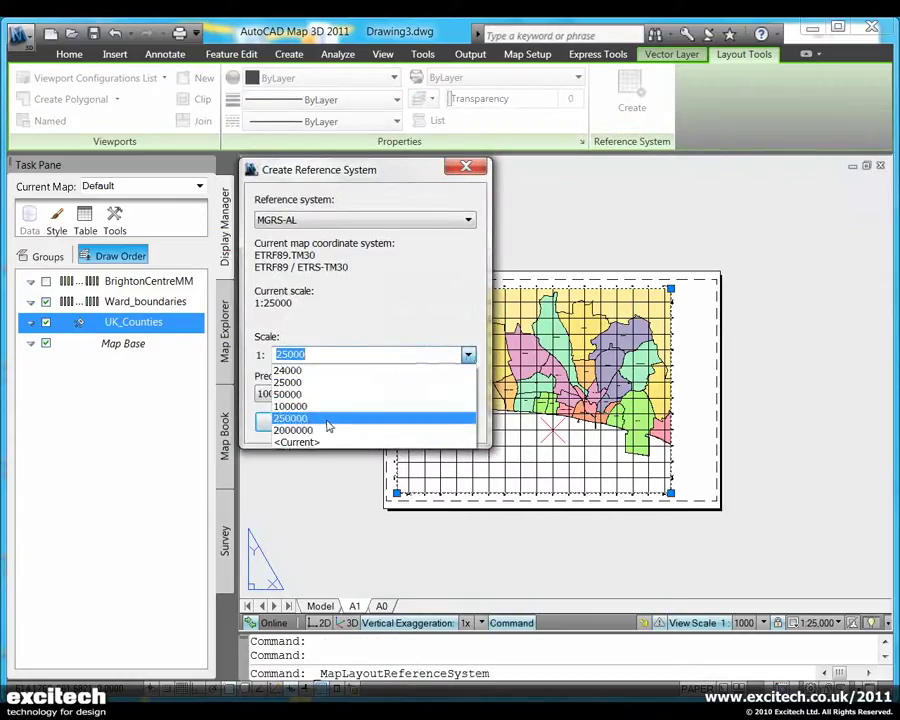
{"action": "left_click", "coordinate": [300, 430]}
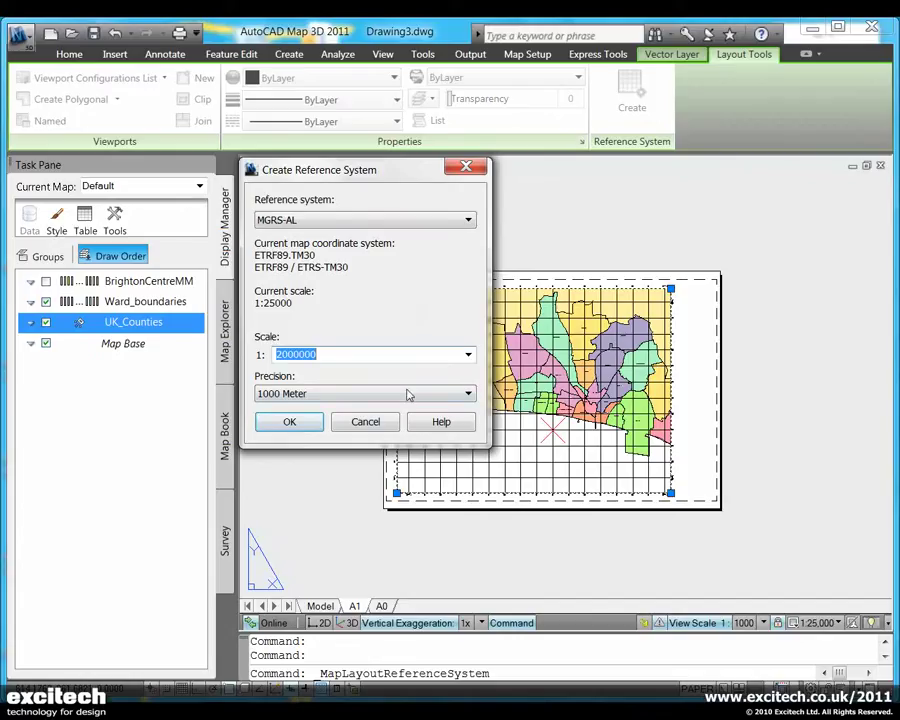
{"action": "left_click", "coordinate": [407, 395]}
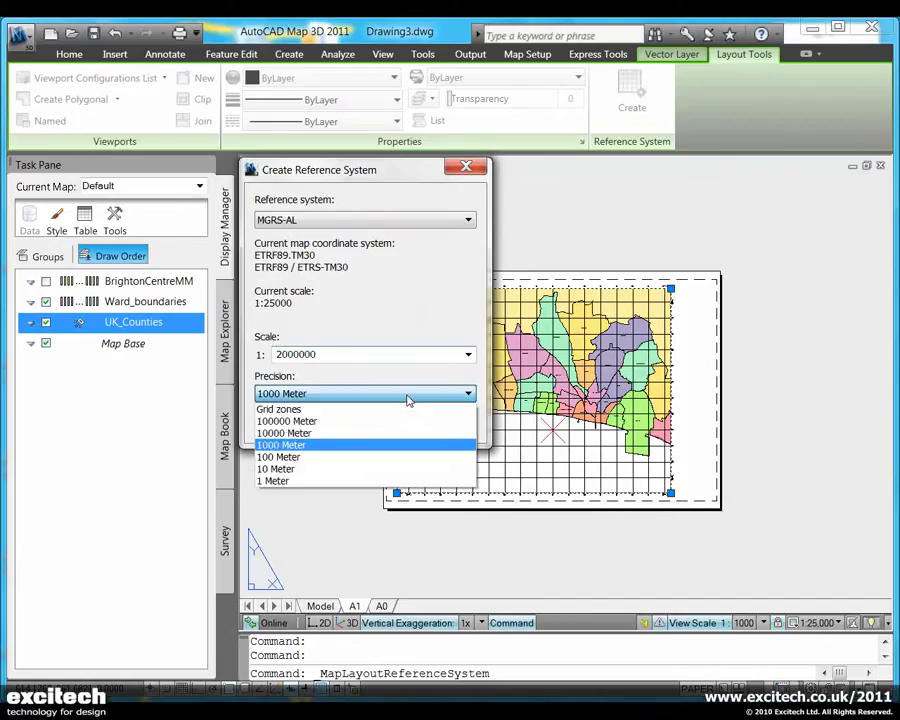
{"action": "left_click", "coordinate": [318, 433]}
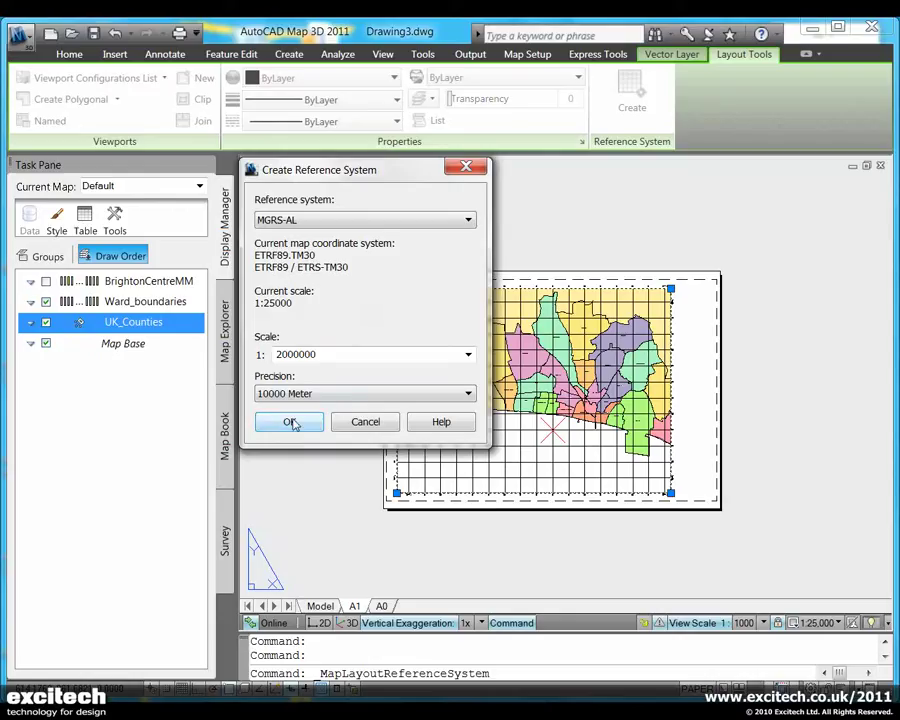
{"action": "left_click", "coordinate": [291, 424]}
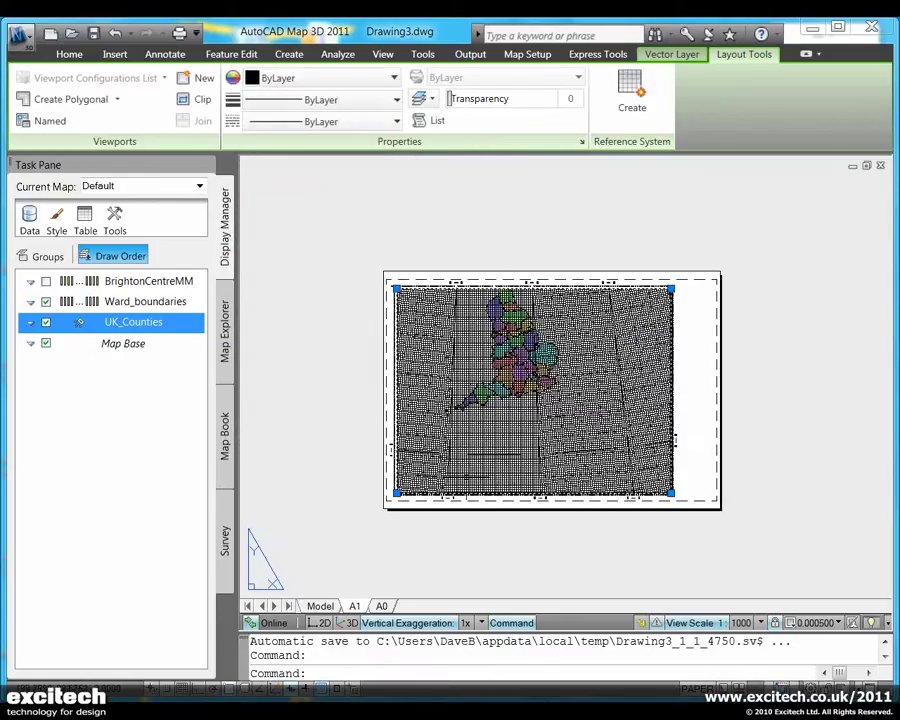
Recreate the grid with a coarser 100000 Meter precision.
{"action": "left_click", "coordinate": [632, 98]}
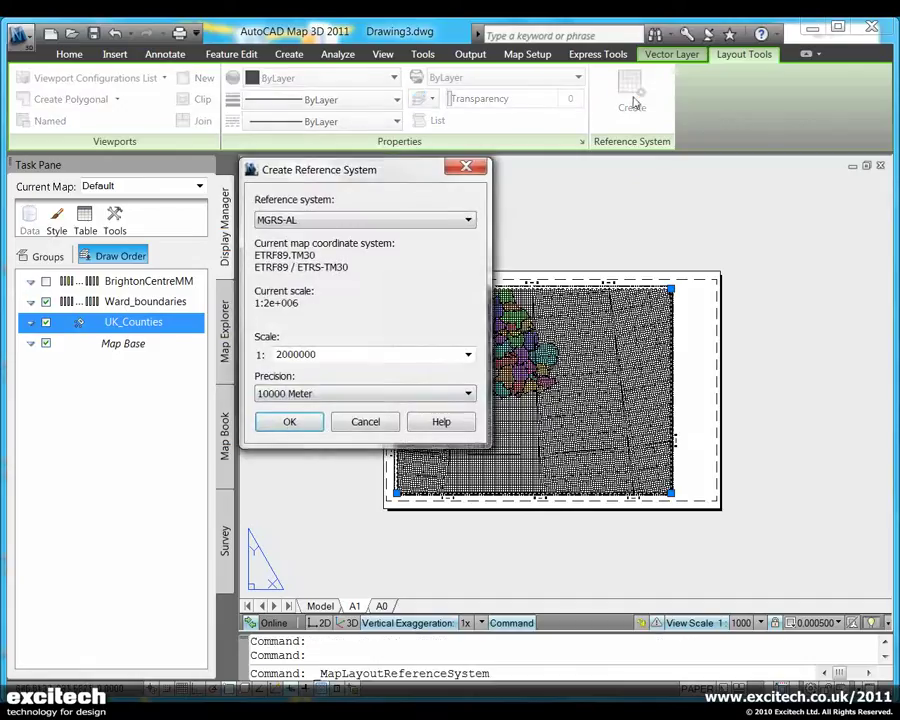
{"action": "left_click", "coordinate": [469, 397]}
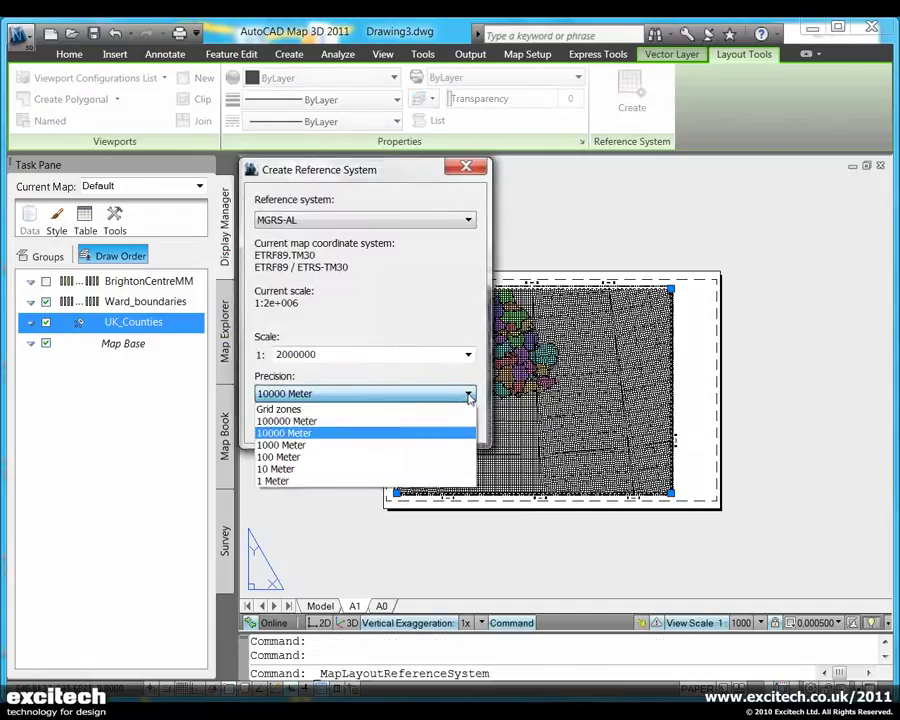
{"action": "left_click", "coordinate": [376, 421]}
{"action": "left_click", "coordinate": [310, 427]}
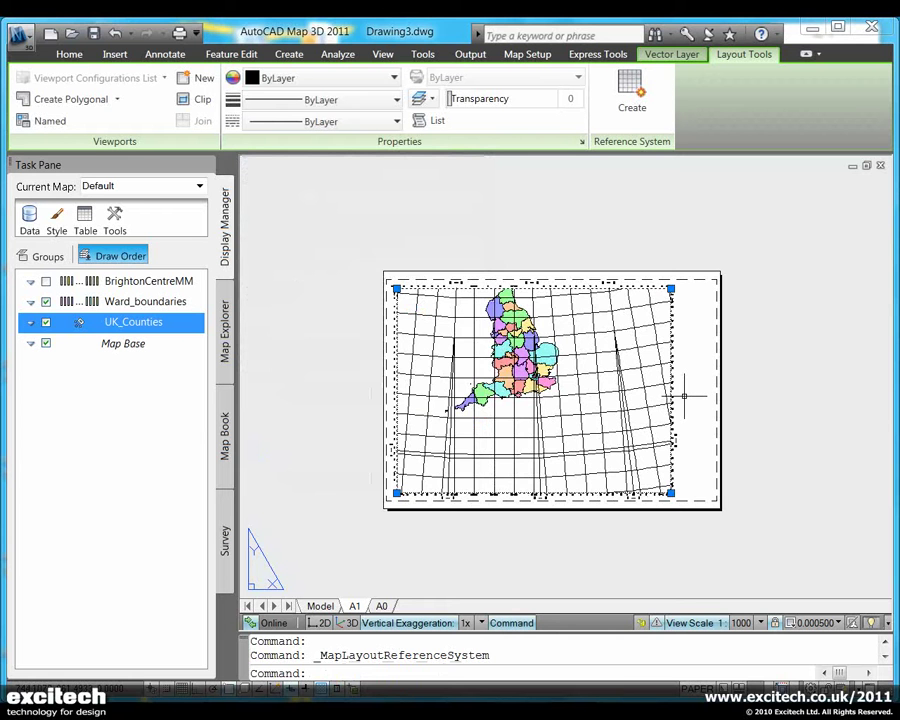
{"action": "scroll", "coordinate": [689, 397], "scroll_direction": "up", "scroll_amount": 2}
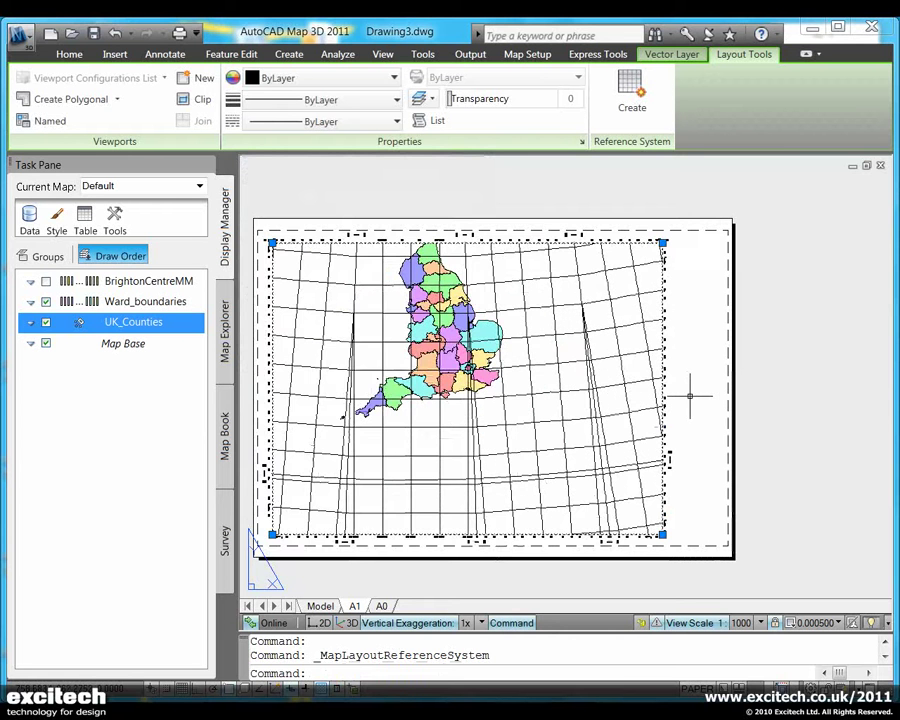
{"action": "middle_click_drag", "start_coordinate": [708, 415], "coordinate": [759, 452]}
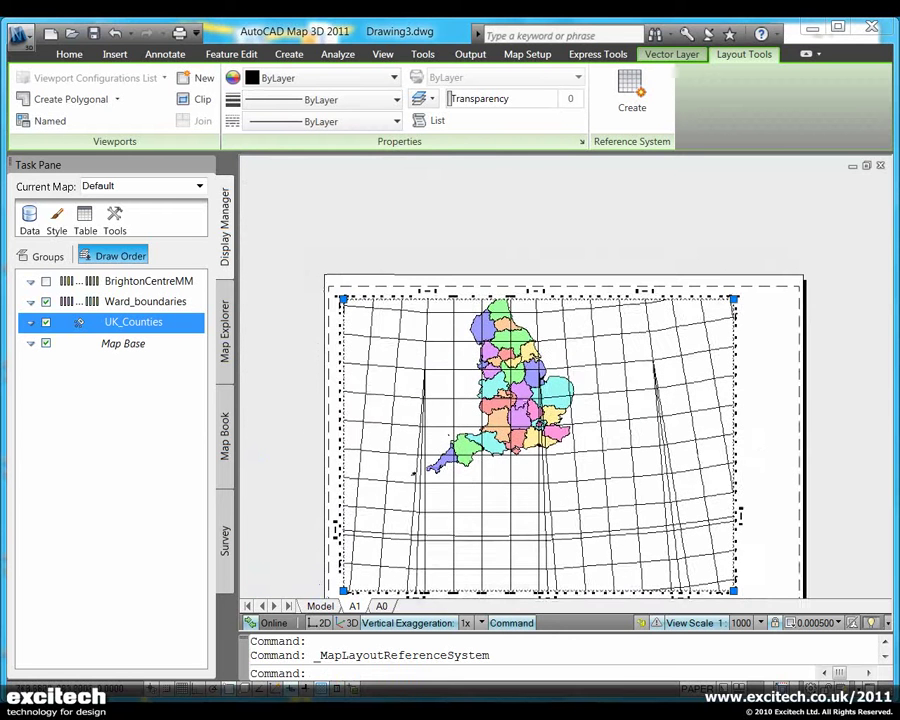
{"action": "scroll", "coordinate": [510, 380], "scroll_direction": "up", "scroll_amount": 3}
{"action": "scroll", "coordinate": [494, 386], "scroll_direction": "up", "scroll_amount": 2}
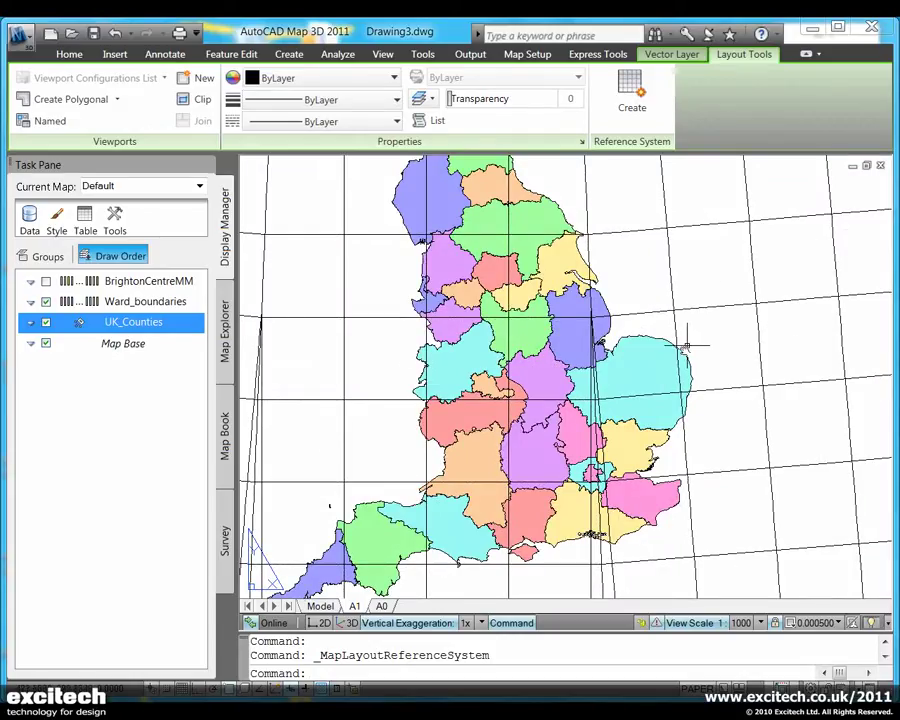
{"action": "middle_click_drag", "start_coordinate": [700, 355], "coordinate": [673, 527]}
{"action": "scroll", "coordinate": [586, 311], "scroll_direction": "up", "scroll_amount": 5}
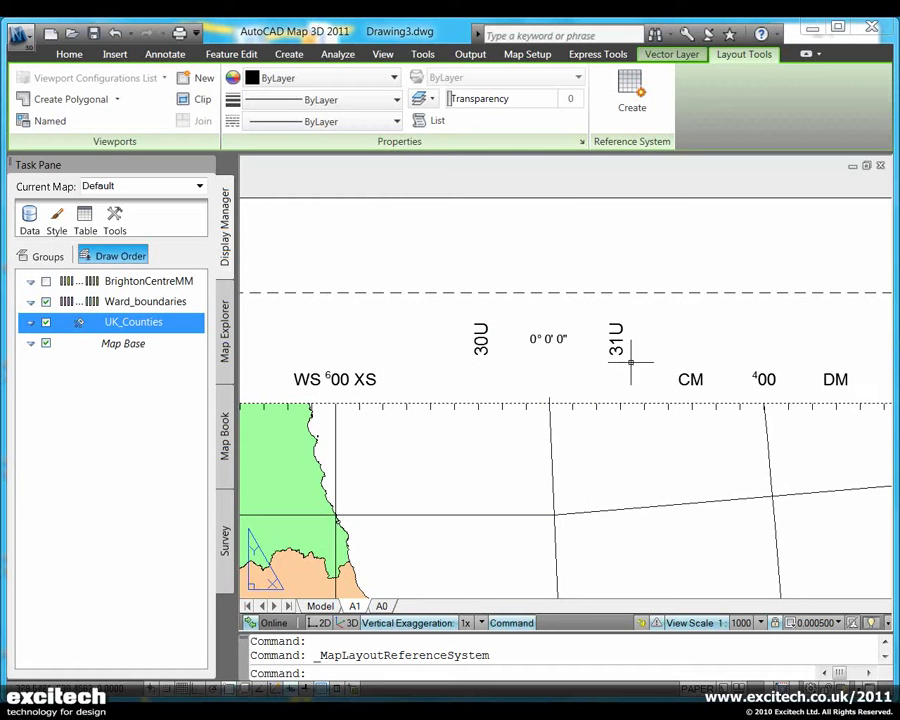
{"action": "scroll", "coordinate": [781, 353], "scroll_direction": "down", "scroll_amount": 1}
{"action": "scroll", "coordinate": [770, 385], "scroll_direction": "down", "scroll_amount": 1}
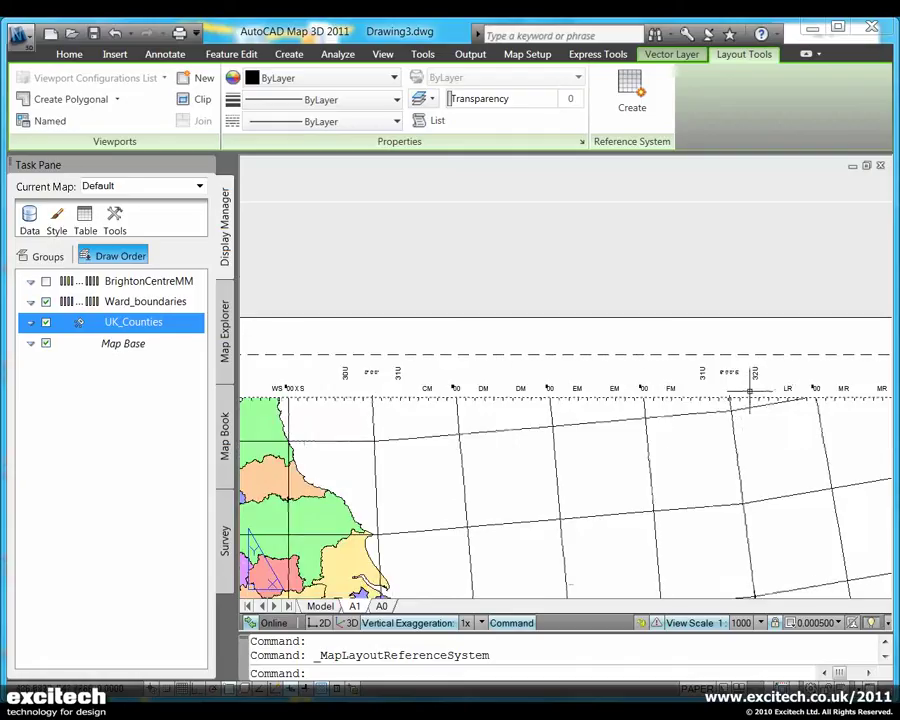
{"action": "middle_click_drag", "start_coordinate": [728, 389], "coordinate": [430, 378]}
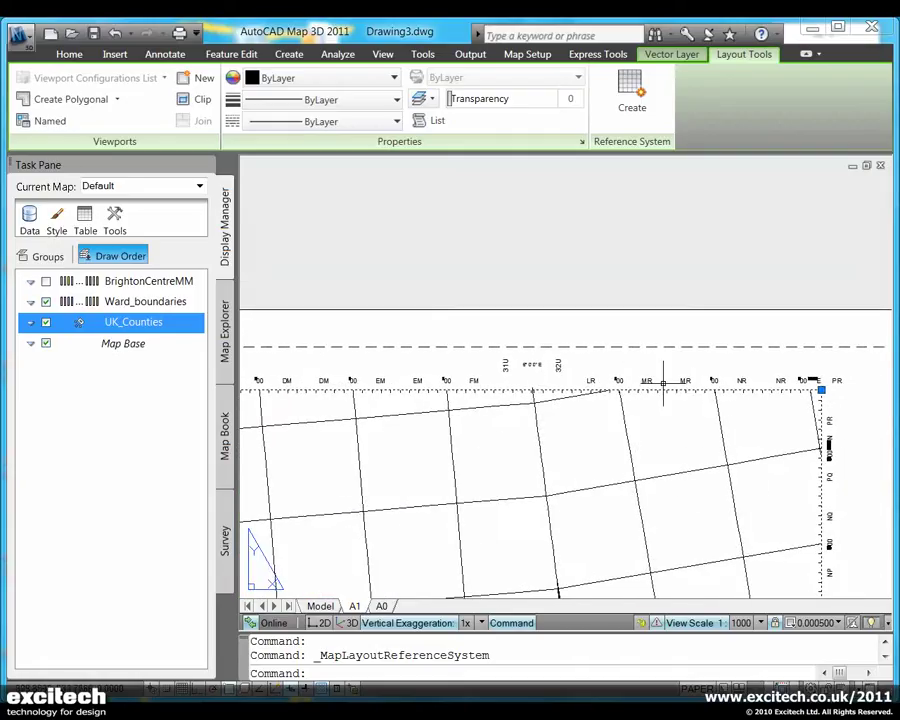
{"action": "scroll", "coordinate": [530, 378], "scroll_direction": "up", "scroll_amount": 3}
{"action": "scroll", "coordinate": [530, 378], "scroll_direction": "up", "scroll_amount": 1}
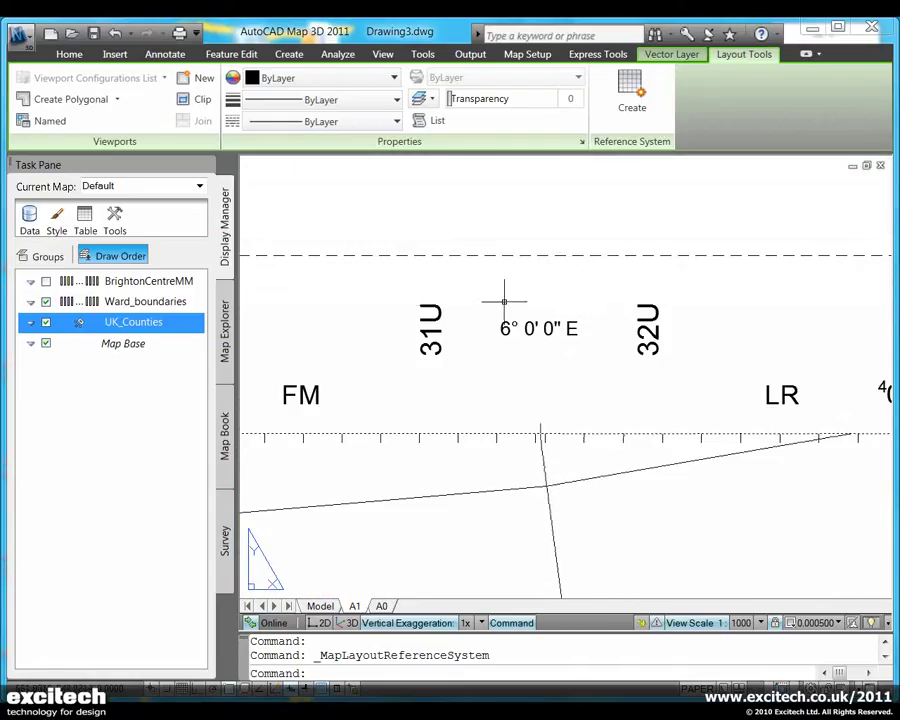
{"action": "scroll", "coordinate": [585, 330], "scroll_direction": "down", "scroll_amount": 5}
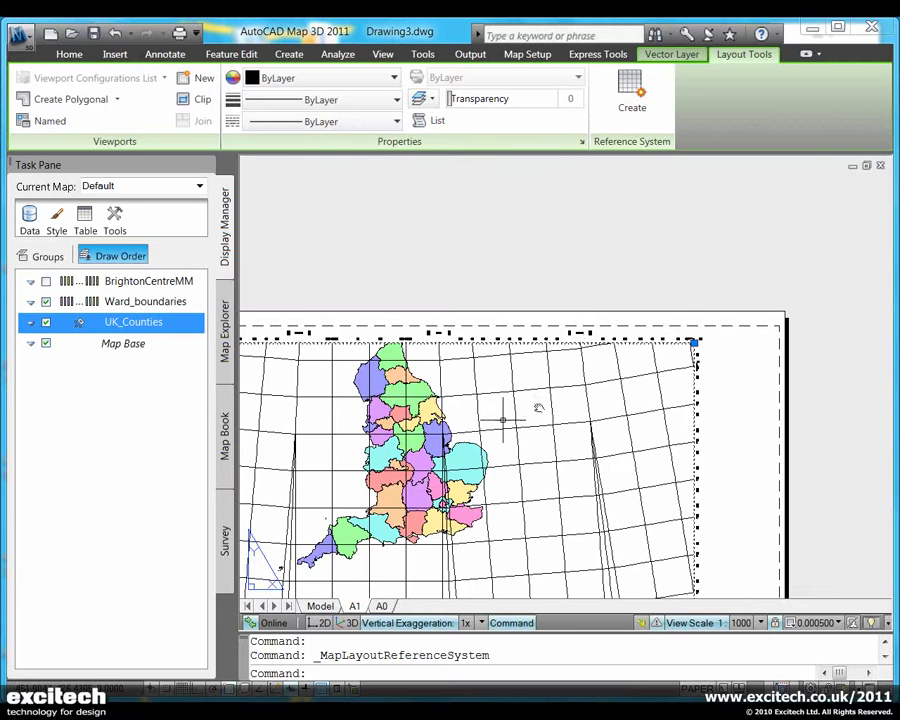
{"action": "middle_click_drag", "start_coordinate": [538, 410], "coordinate": [593, 333]}
{"action": "left_click", "coordinate": [552, 191]}
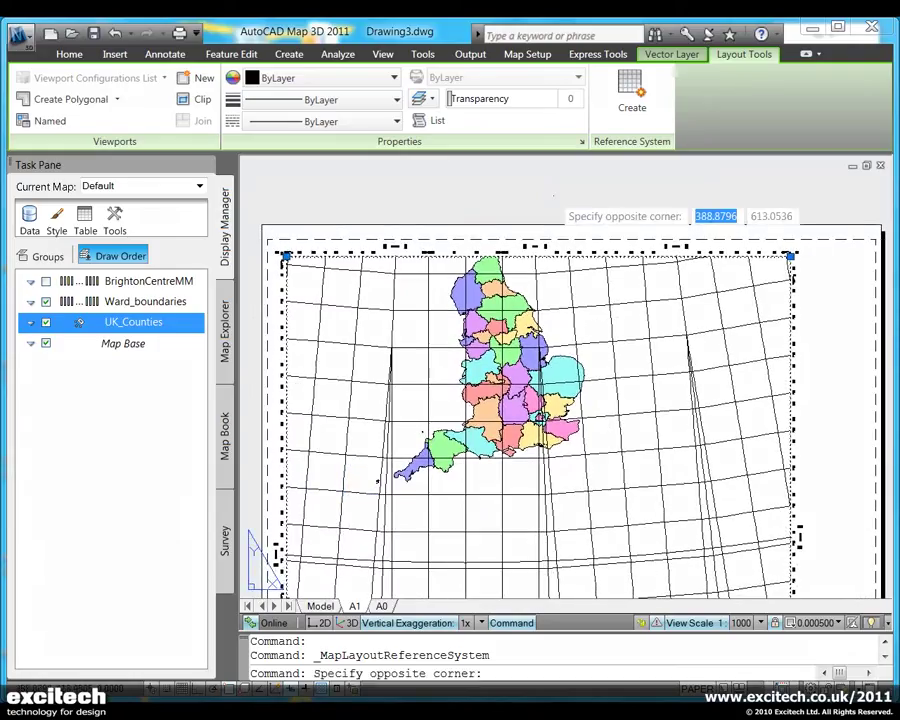
{"action": "left_click", "coordinate": [542, 192]}
{"action": "key", "text": "Escape"}
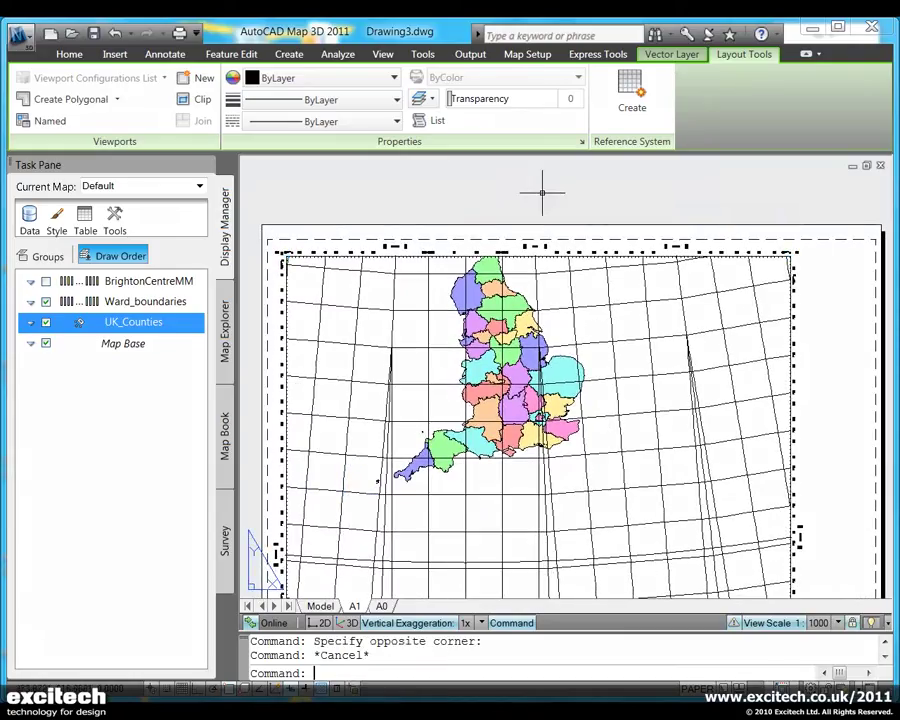